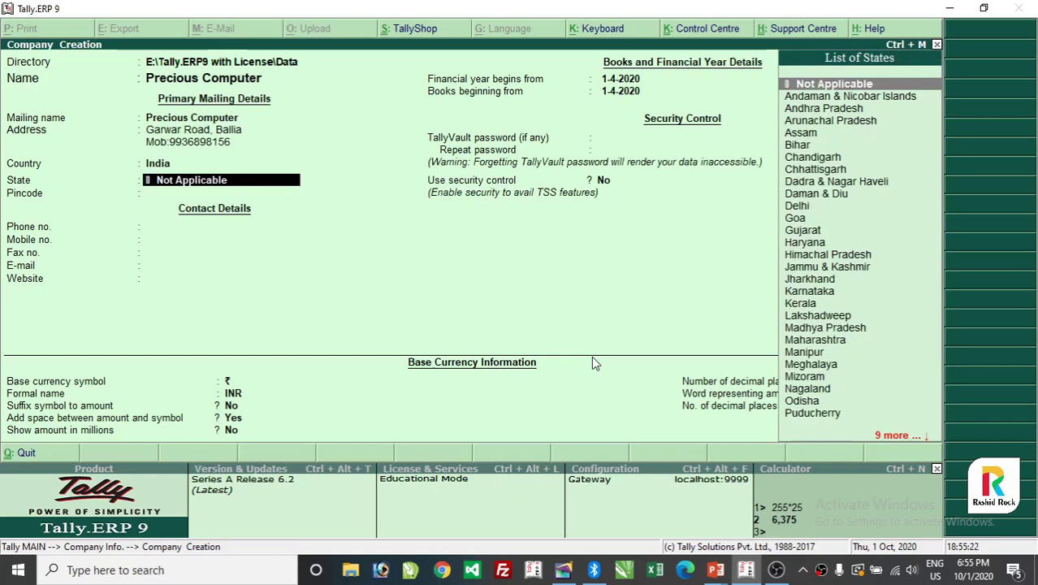
Pick Uttar Pradesh as the state by typing 'up', then accept the Precious Computer company.
{"action": "type", "text": "up"}
{"action": "key", "text": "Return"}
{"action": "key", "text": "Return"}
{"action": "key", "text": "Return"}
{"action": "key", "text": "Return"}
{"action": "key", "text": "Return"}
{"action": "key", "text": "Return"}
{"action": "key", "text": "Return"}
{"action": "key", "text": "Return"}
{"action": "key", "text": "Return"}
{"action": "key", "text": "Return"}
{"action": "key", "text": "Return"}
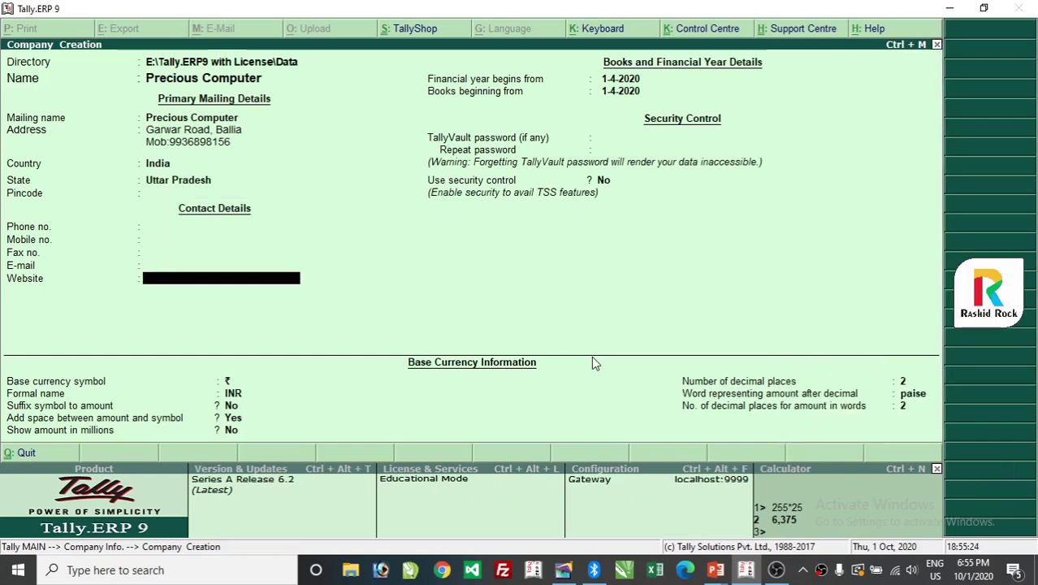
{"action": "key", "text": "ctrl+a"}
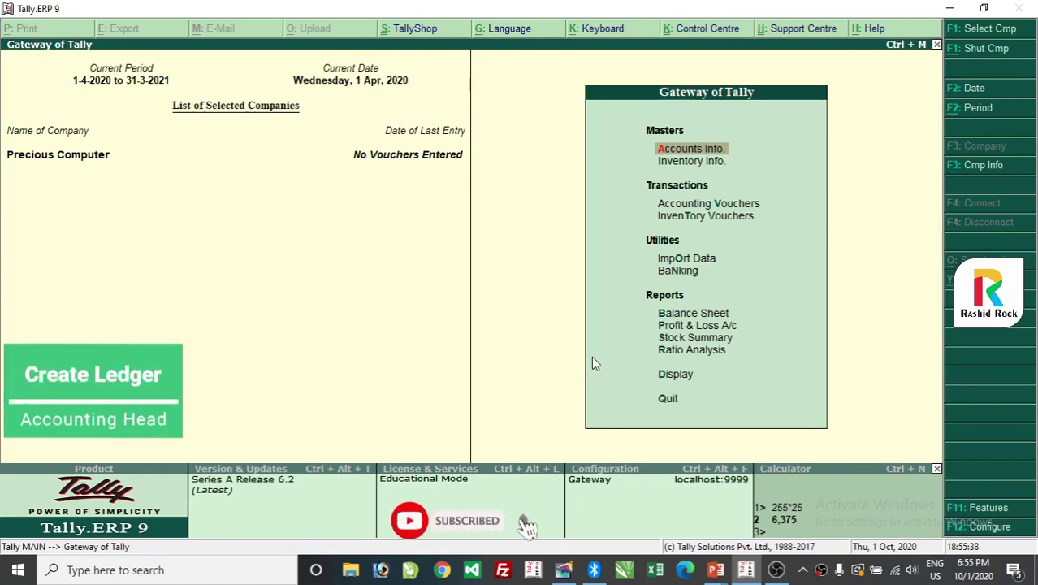
From Gateway of Tally, go into Accounts Info. and then Ledgers.
{"action": "key", "text": "Down"}
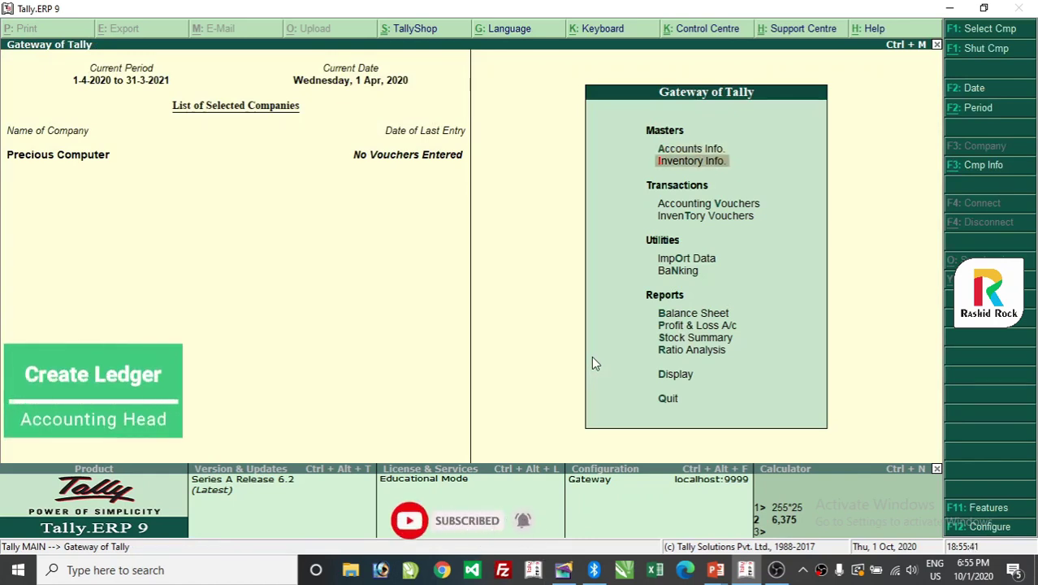
{"action": "key", "text": "Up"}
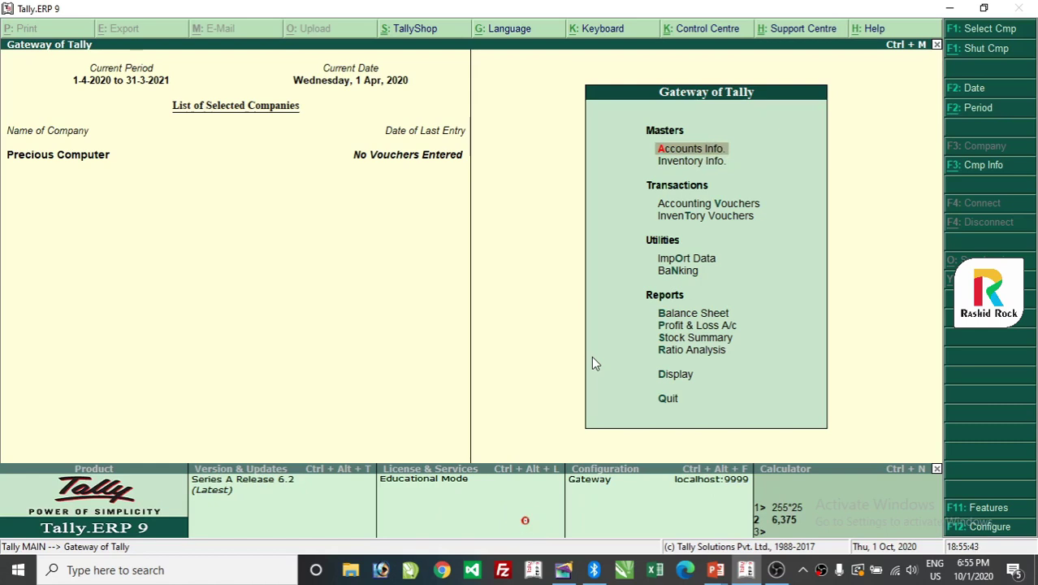
{"action": "key", "text": "Return"}
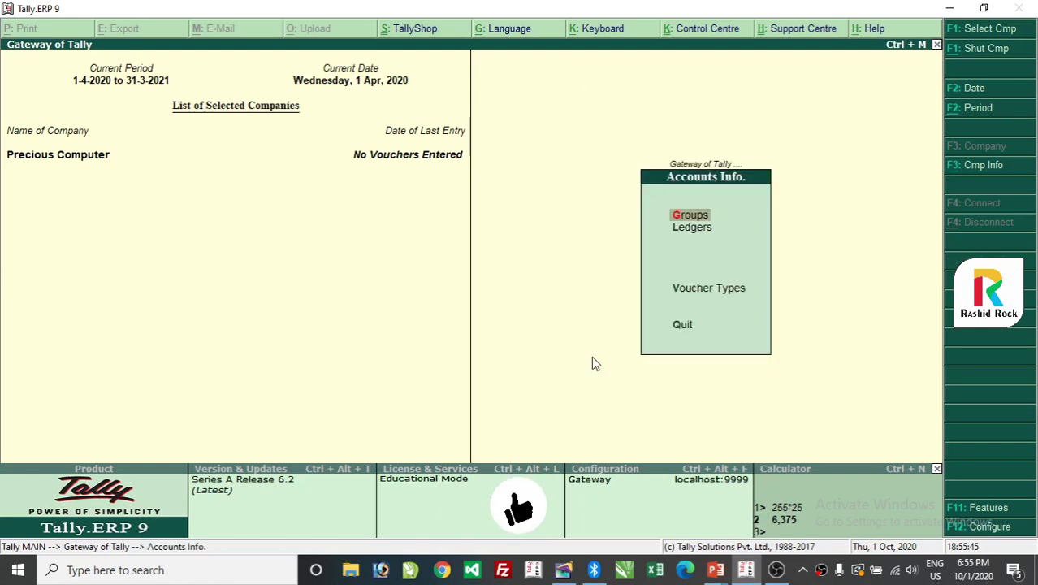
{"action": "key", "text": "Down"}
{"action": "key", "text": "Up"}
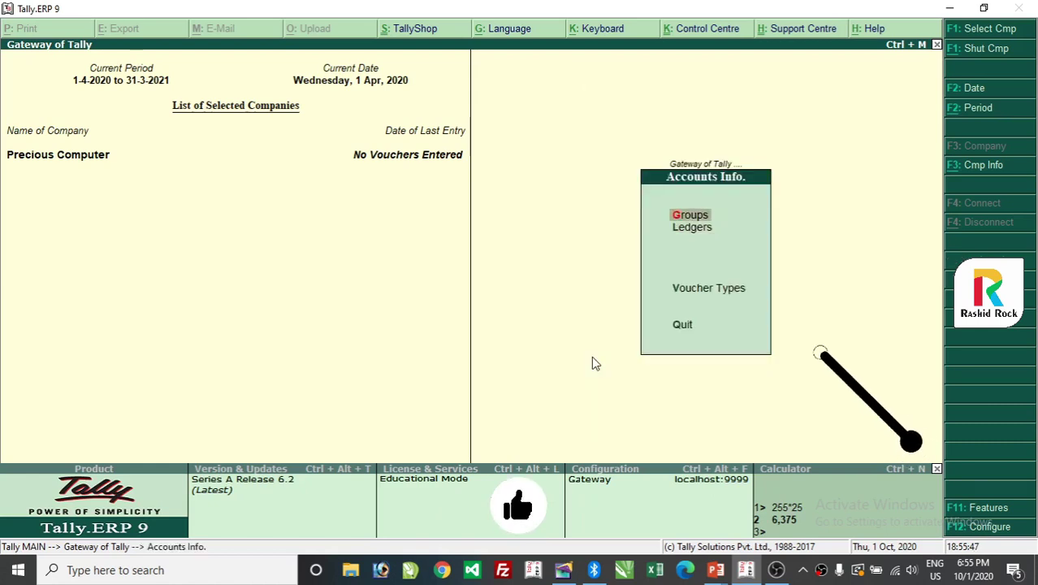
{"action": "key", "text": "Down"}
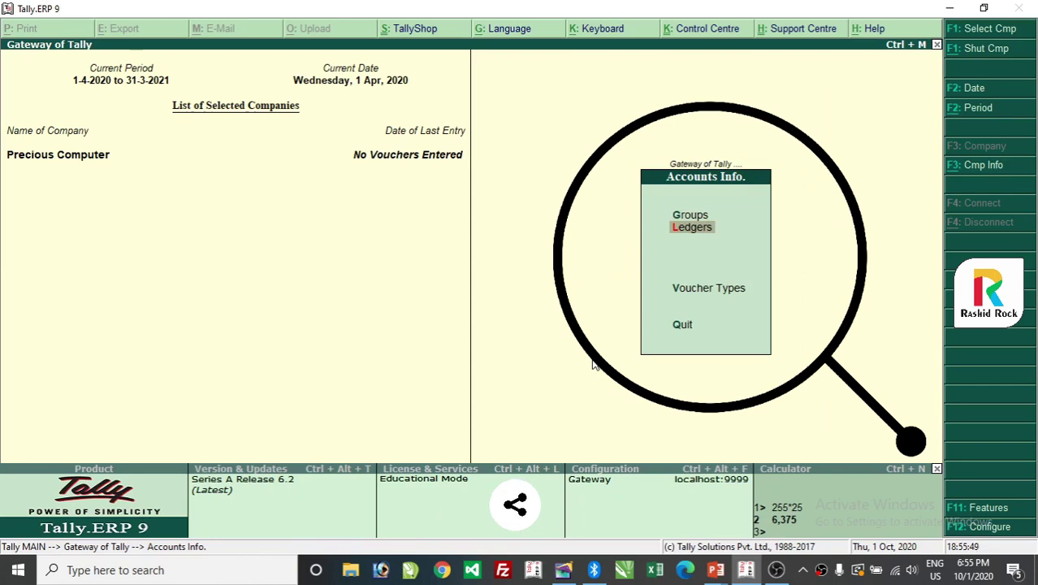
{"action": "key", "text": "Return"}
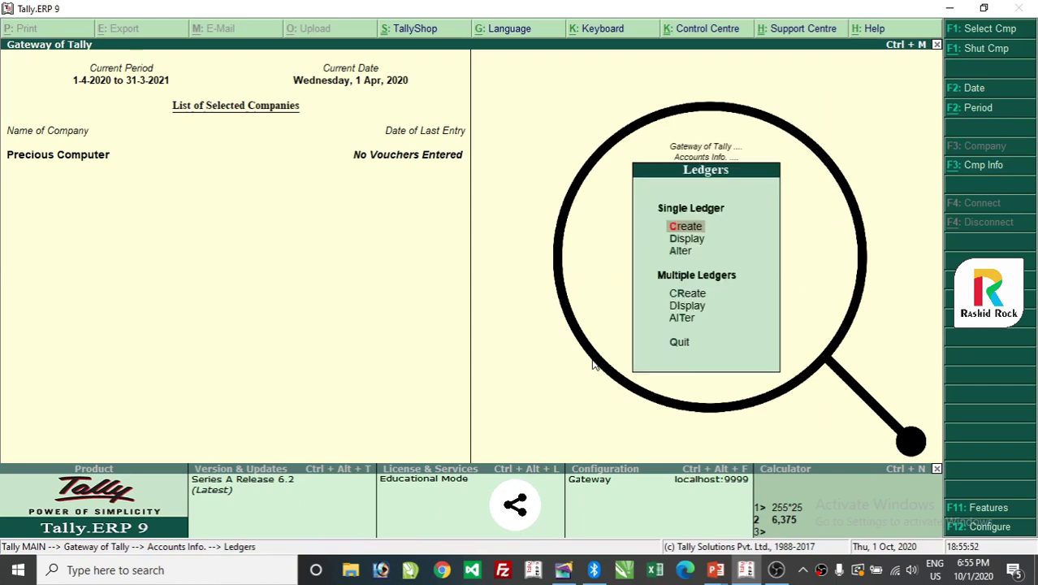
Choose Create under Single Ledger to start a blank ledger.
{"action": "key", "text": "Down"}
{"action": "key", "text": "Down"}
{"action": "key", "text": "Up"}
{"action": "key", "text": "Up"}
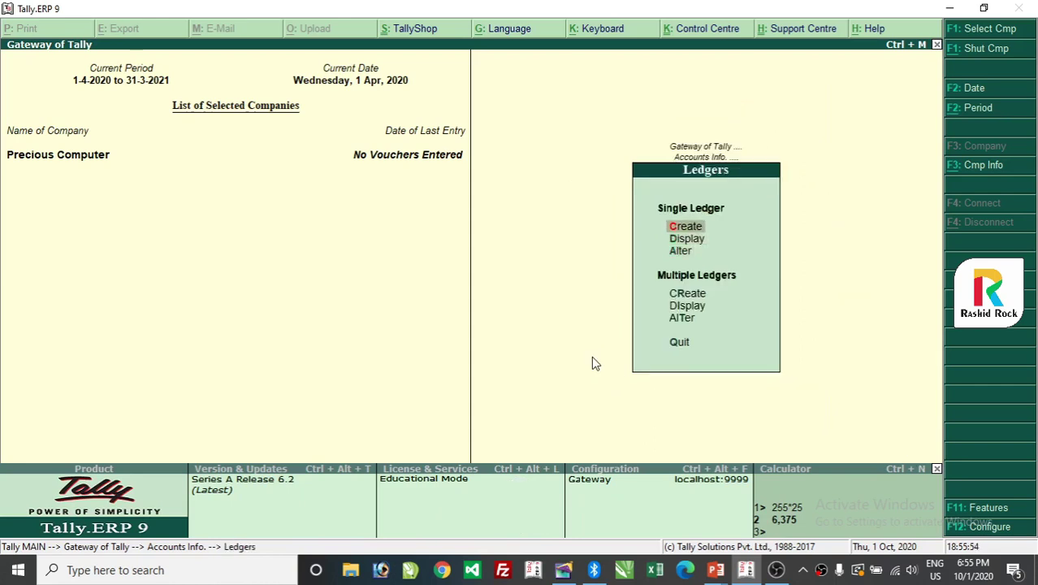
{"action": "key", "text": "Down"}
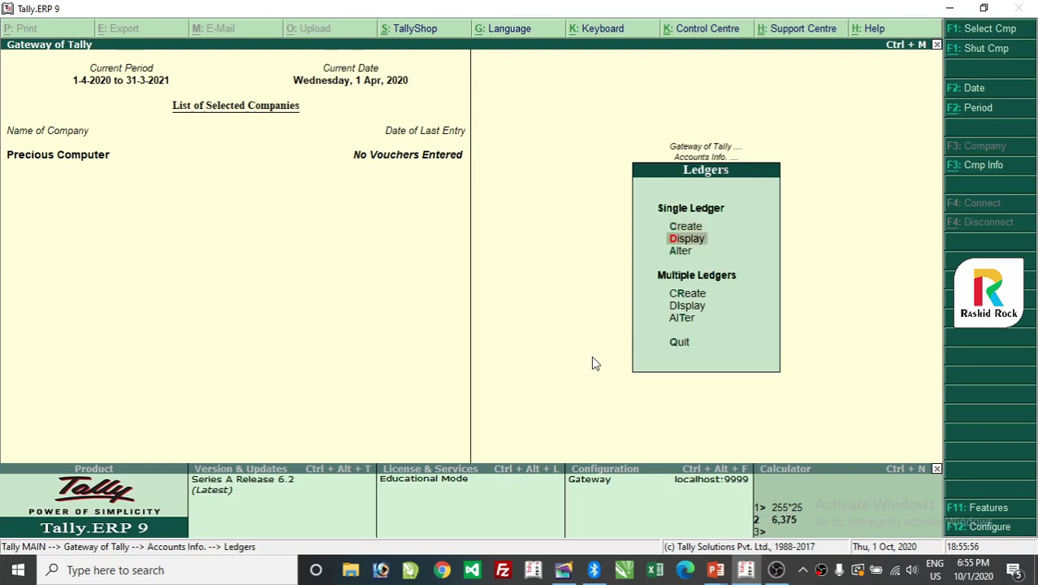
{"action": "key", "text": "Down"}
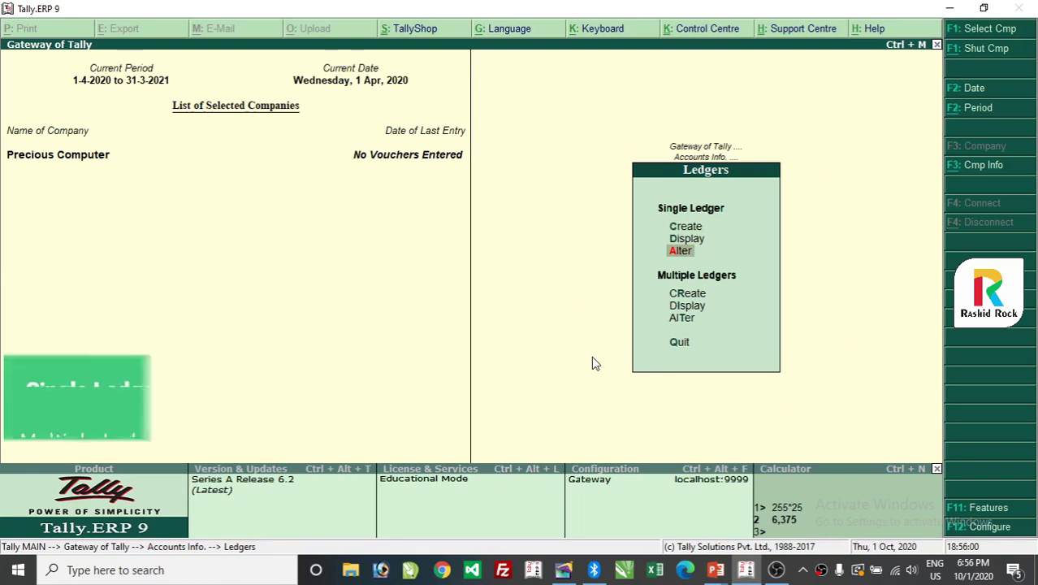
{"action": "key", "text": "Down"}
{"action": "key", "text": "Down"}
{"action": "key", "text": "Up"}
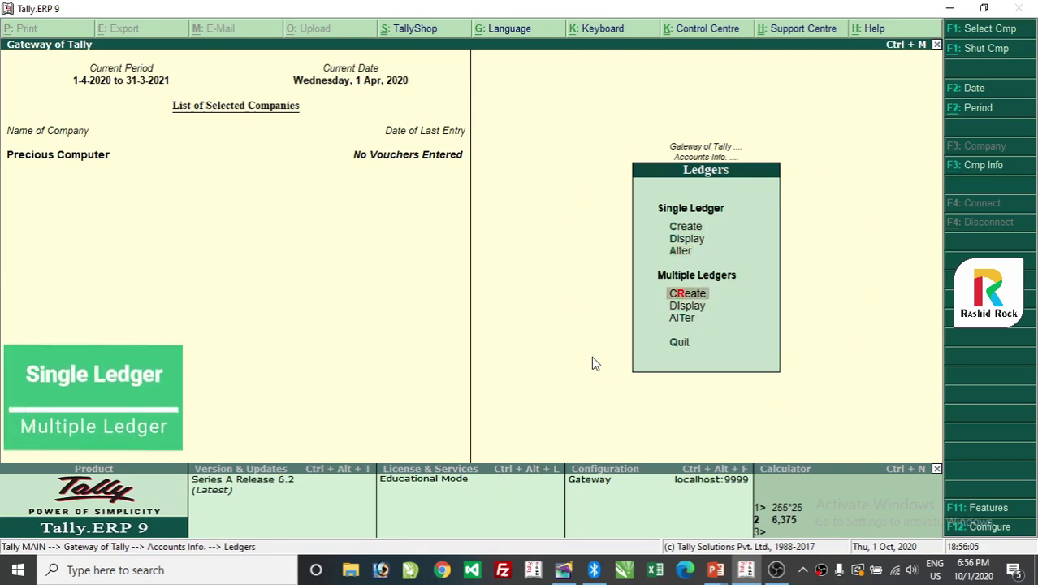
{"action": "key", "text": "Down"}
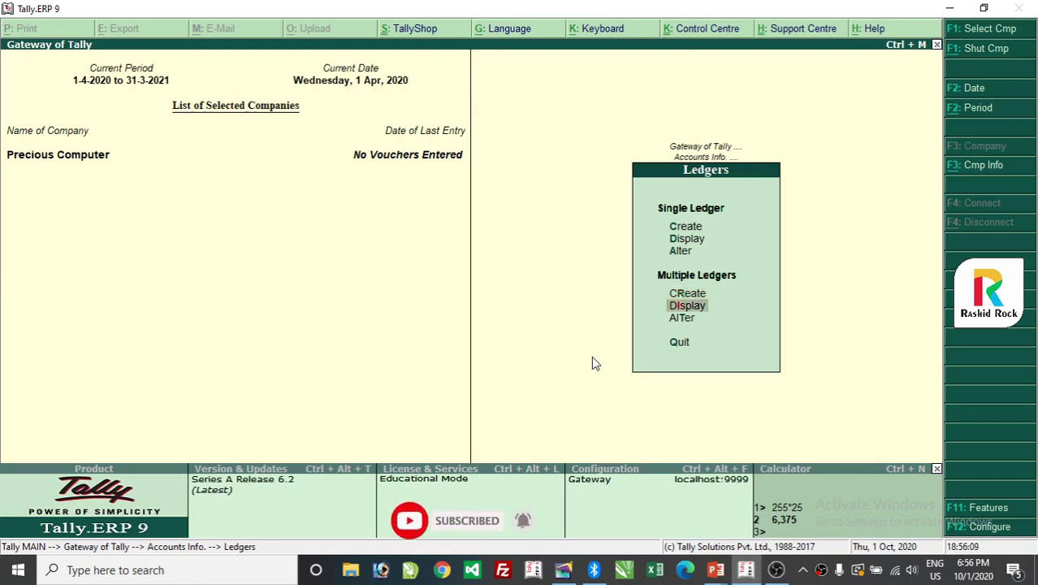
{"action": "key", "text": "Down"}
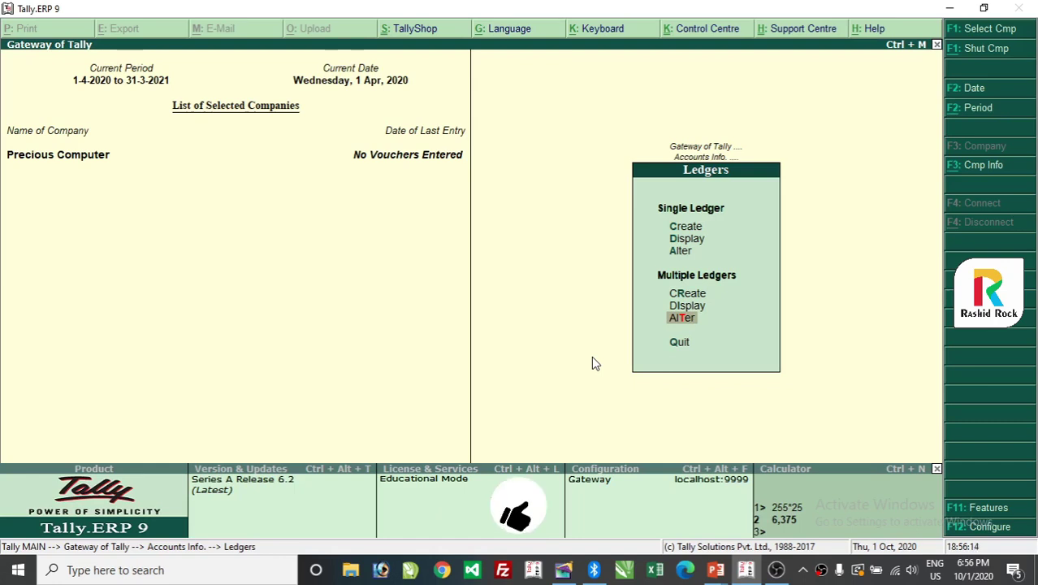
{"action": "key", "text": "Up"}
{"action": "key", "text": "Up"}
{"action": "key", "text": "Up"}
{"action": "key", "text": "Up"}
{"action": "key", "text": "Up"}
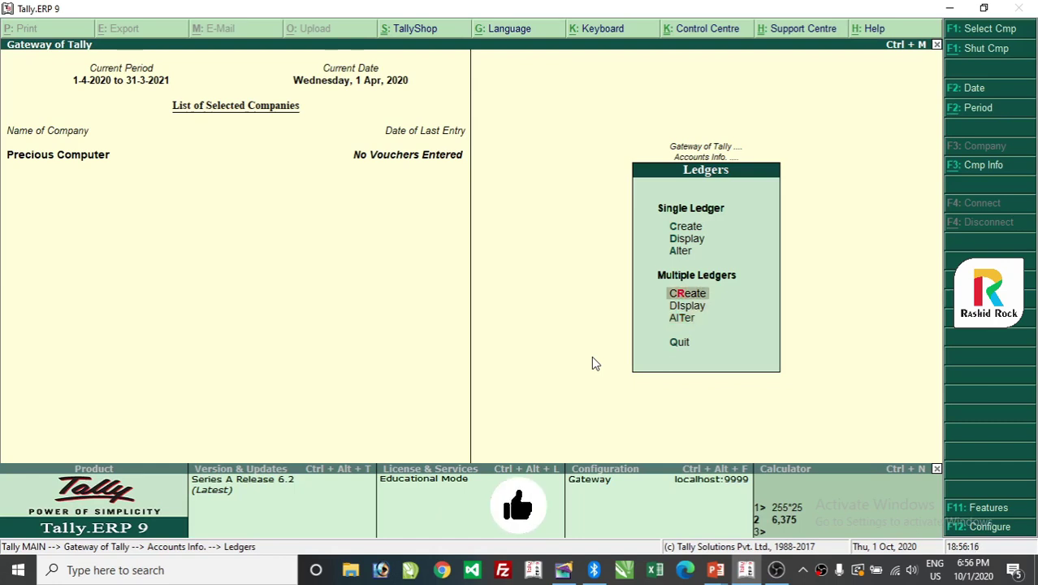
{"action": "key", "text": "Return"}
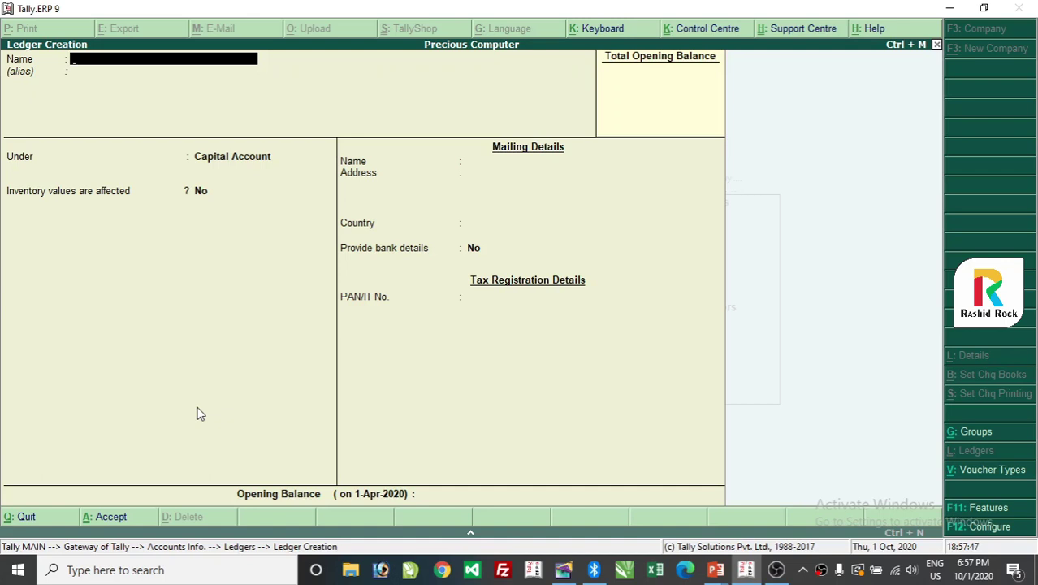
Name the ledger 'Capital a/c' and keep it under Capital Account.
{"action": "type", "text": "Capital a/c"}
{"action": "key", "text": "Return"}
{"action": "key", "text": "Return"}
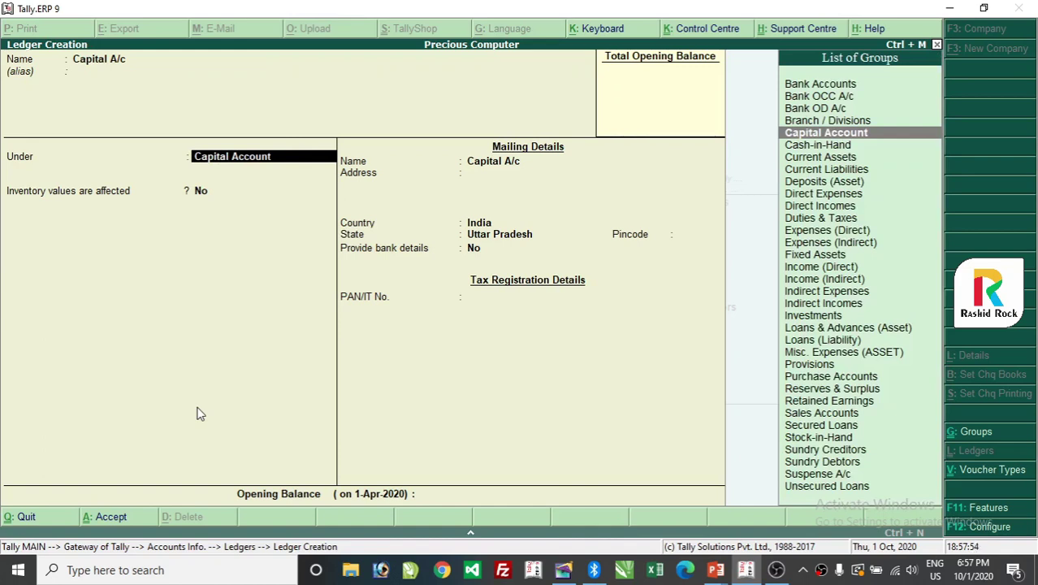
{"action": "key", "text": "Return"}
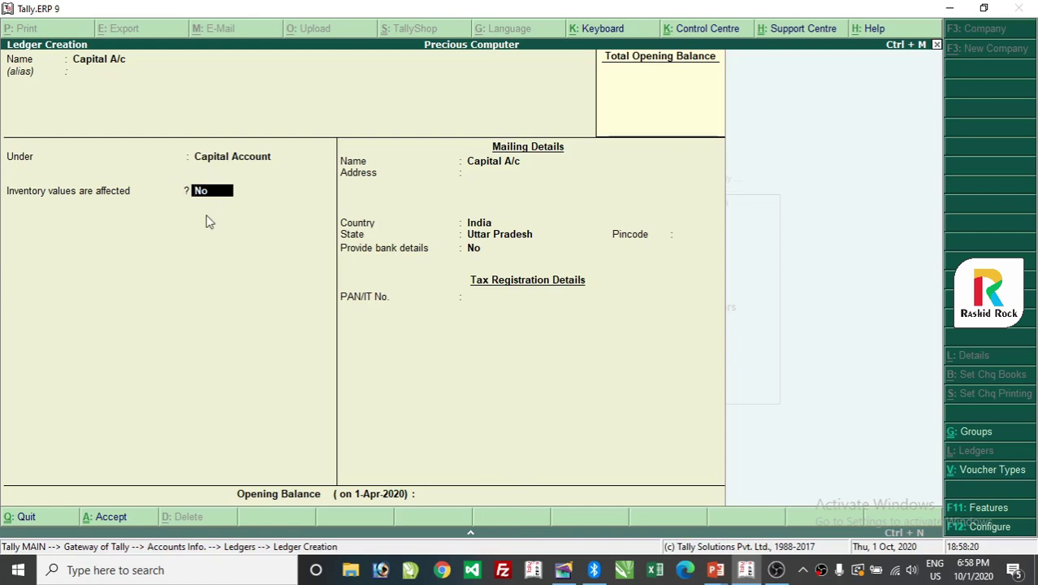
Give Capital A/c a 5,00,000 Cr opening balance and save it.
{"action": "key", "text": "Return"}
{"action": "key", "text": "Return"}
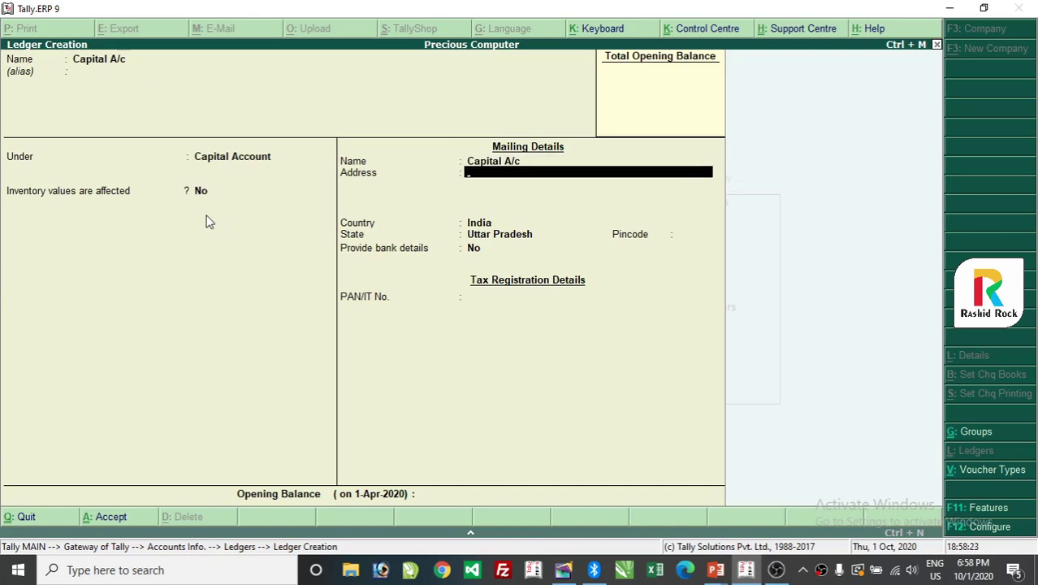
{"action": "key", "text": "Return"}
{"action": "key", "text": "Return"}
{"action": "key", "text": "Return"}
{"action": "key", "text": "Return"}
{"action": "key", "text": "Return"}
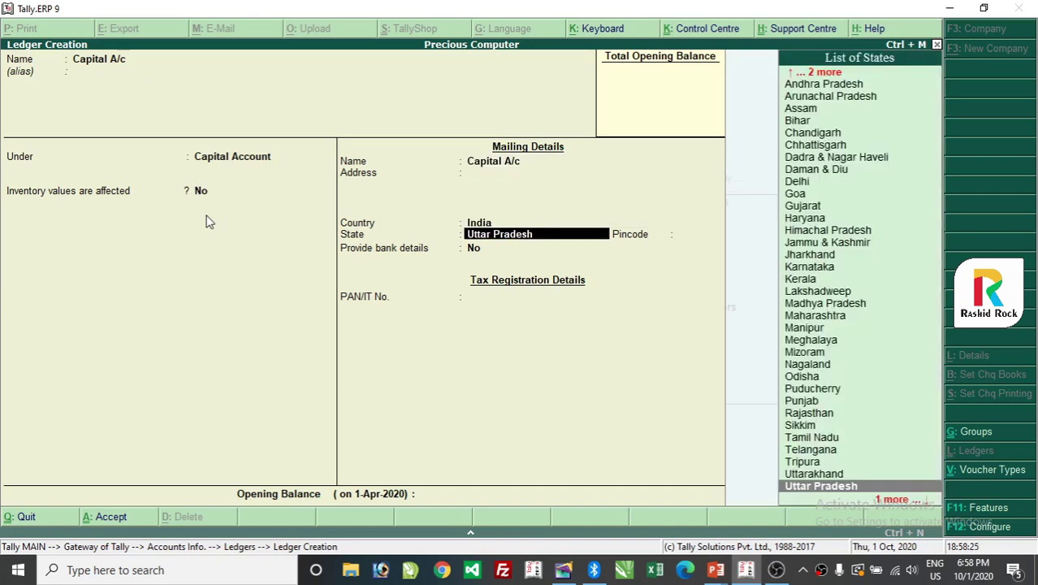
{"action": "key", "text": "Return"}
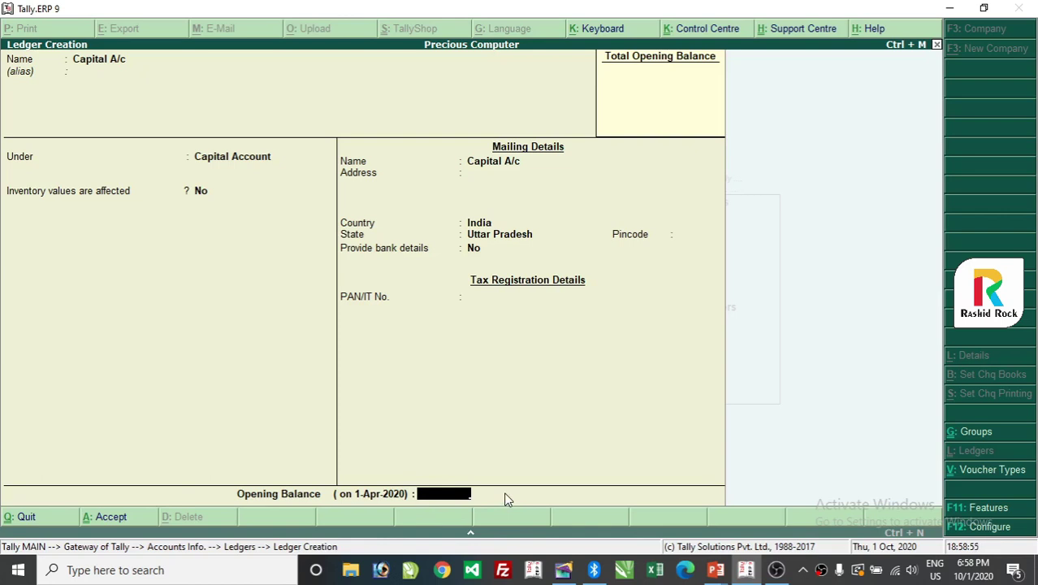
{"action": "type", "text": "500000"}
{"action": "key", "text": "Return"}
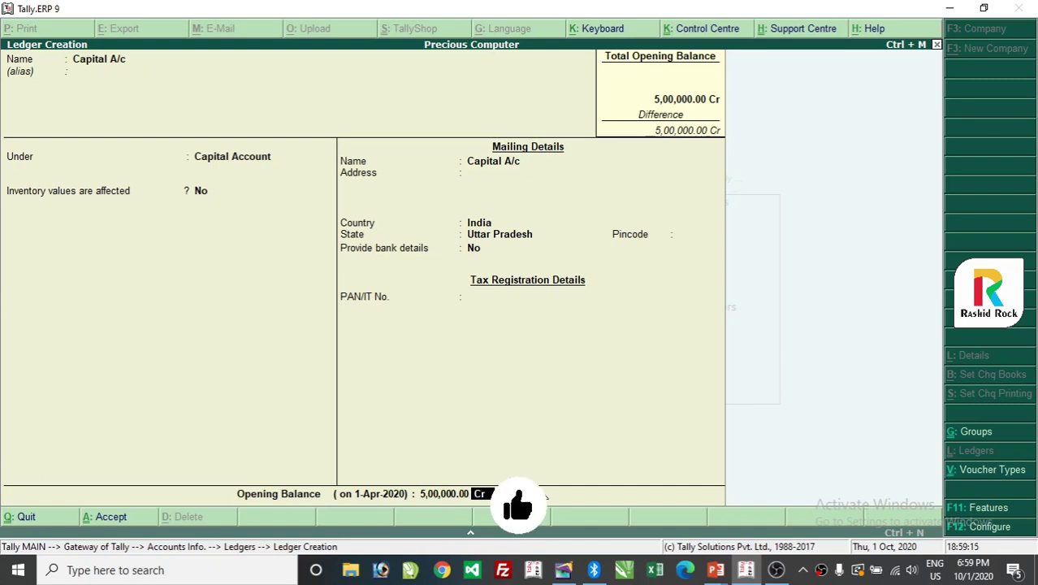
{"action": "key", "text": "Return"}
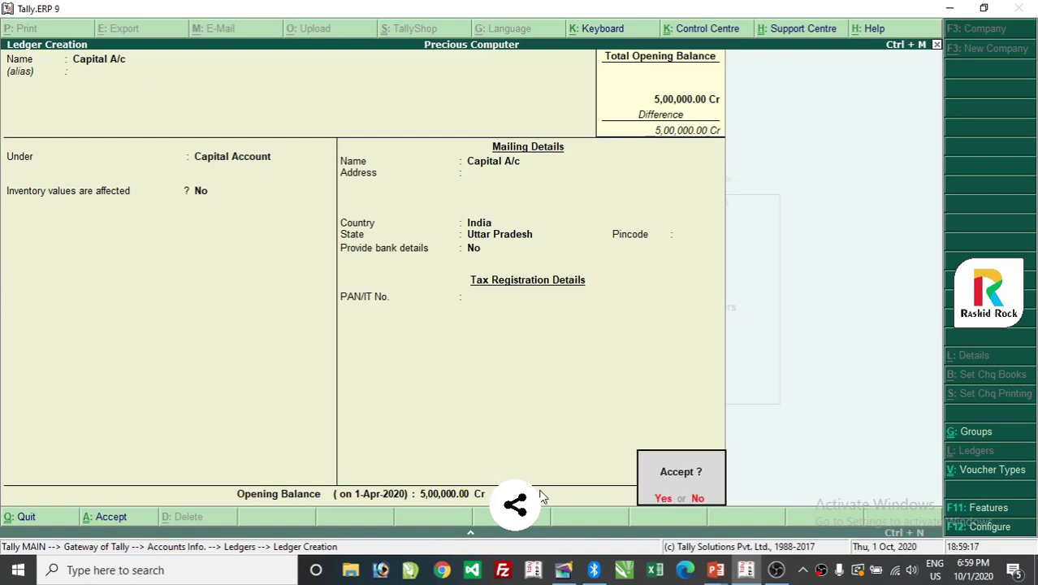
{"action": "key", "text": "Return"}
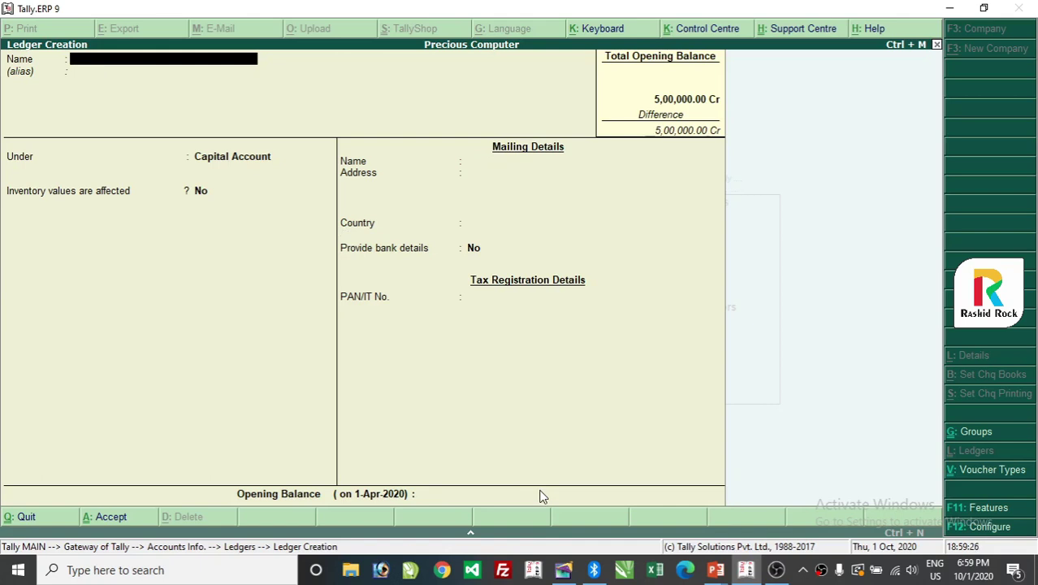
Name the next ledger 'Dad a/c' under Capital Account, discarding stray extra names.
{"action": "type", "text": "Dad a/c"}
{"action": "key", "text": "Return"}
{"action": "key", "text": "Return"}
{"action": "key", "text": "Return"}
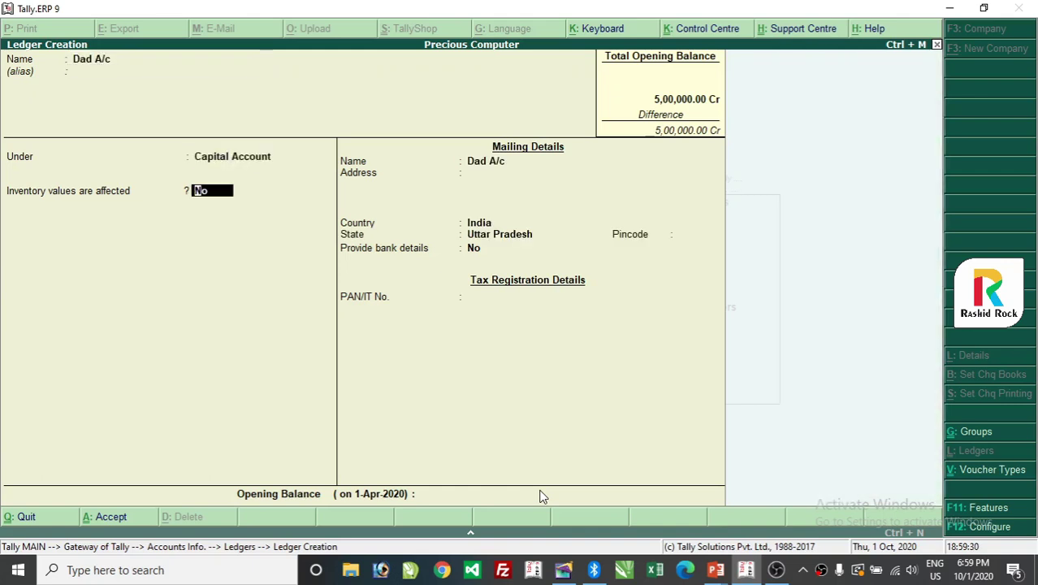
{"action": "key", "text": "BackSpace"}
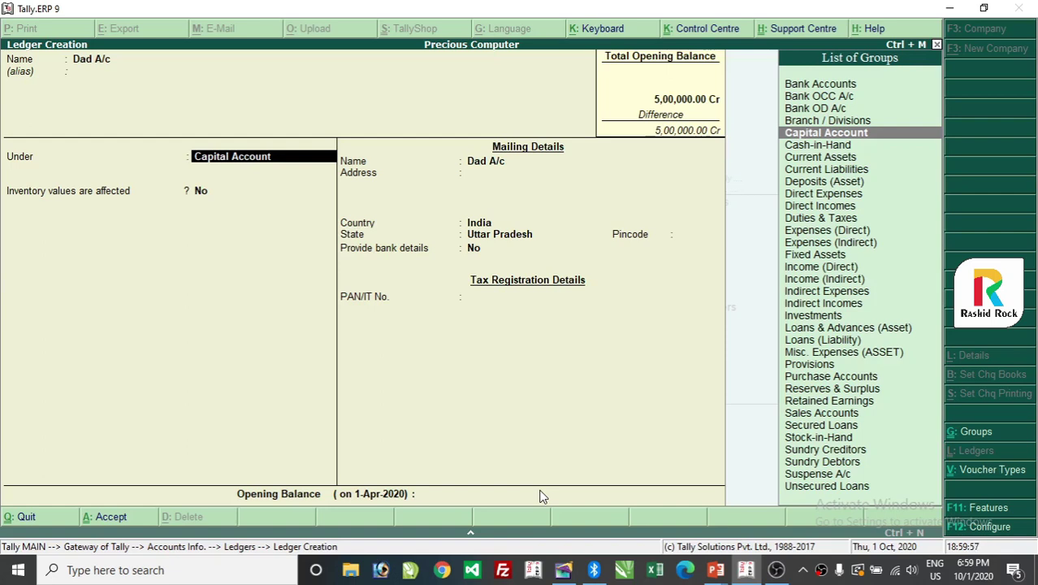
{"action": "key", "text": "BackSpace"}
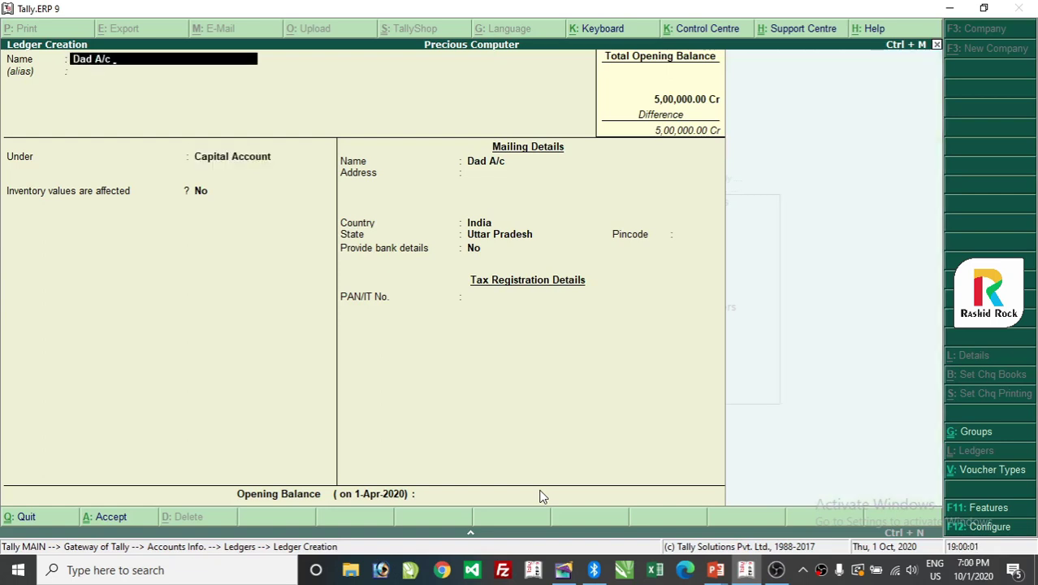
{"action": "type", "text": "Mom, Sister"}
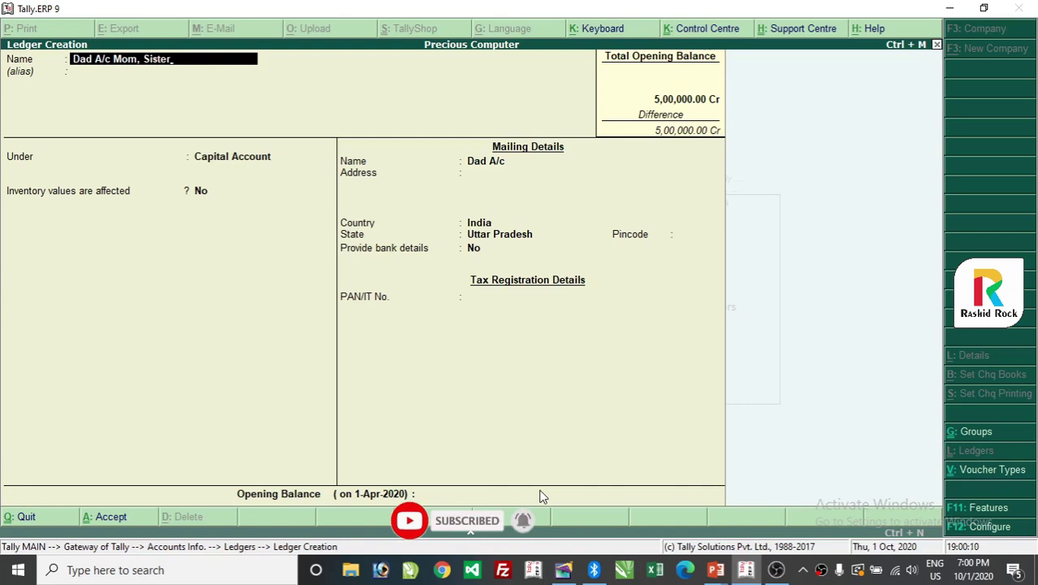
{"action": "key", "text": "BackSpace"}
{"action": "key", "text": "BackSpace"}
{"action": "key", "text": "BackSpace"}
{"action": "key", "text": "BackSpace"}
{"action": "key", "text": "BackSpace"}
{"action": "key", "text": "BackSpace"}
{"action": "key", "text": "BackSpace"}
{"action": "key", "text": "BackSpace"}
{"action": "key", "text": "BackSpace"}
{"action": "key", "text": "BackSpace"}
{"action": "key", "text": "BackSpace"}
{"action": "key", "text": "BackSpace"}
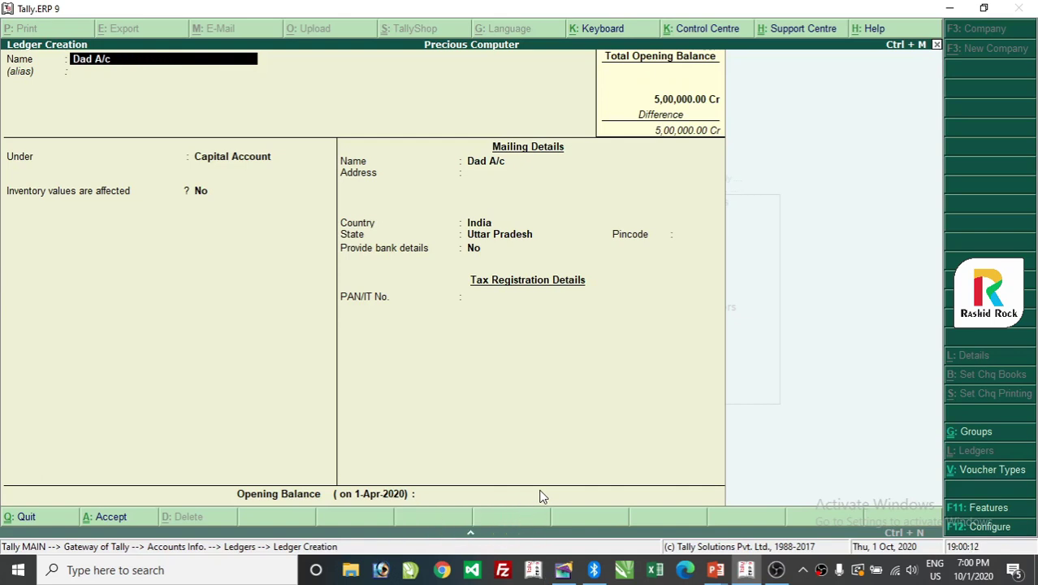
{"action": "key", "text": "Return"}
{"action": "key", "text": "Return"}
{"action": "key", "text": "Return"}
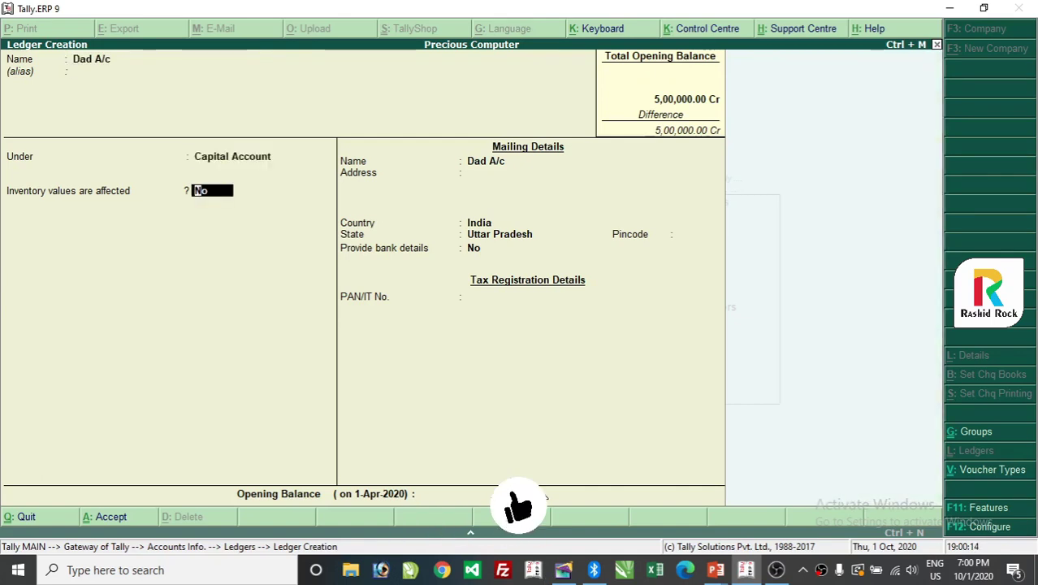
{"action": "key", "text": "Return"}
{"action": "key", "text": "Return"}
{"action": "key", "text": "Return"}
{"action": "key", "text": "Return"}
{"action": "key", "text": "Return"}
{"action": "key", "text": "Return"}
{"action": "key", "text": "Return"}
{"action": "key", "text": "Return"}
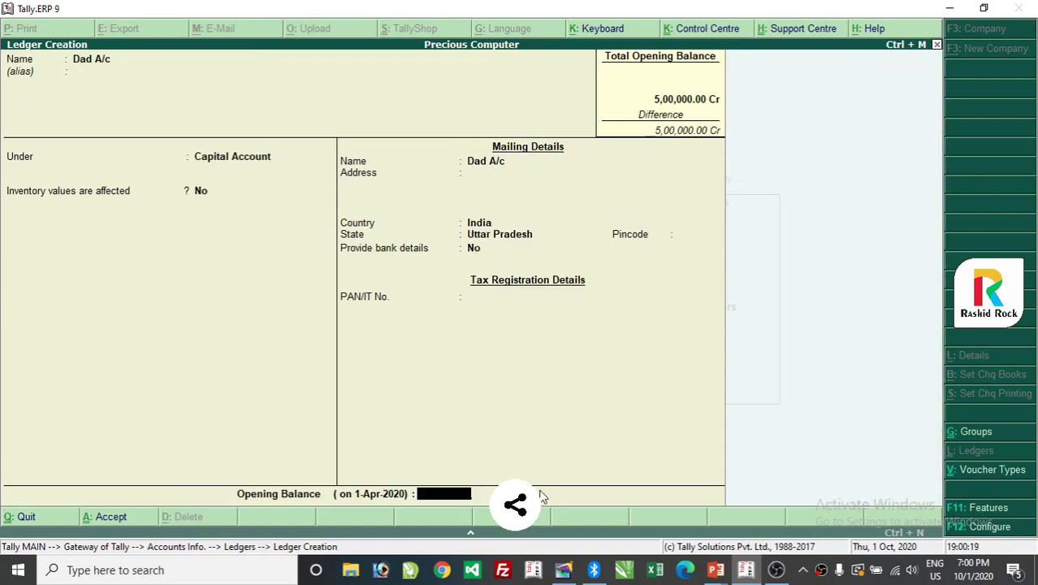
Enter a 3,00,000 Cr opening balance for Dad A/c and save it.
{"action": "type", "text": "300000"}
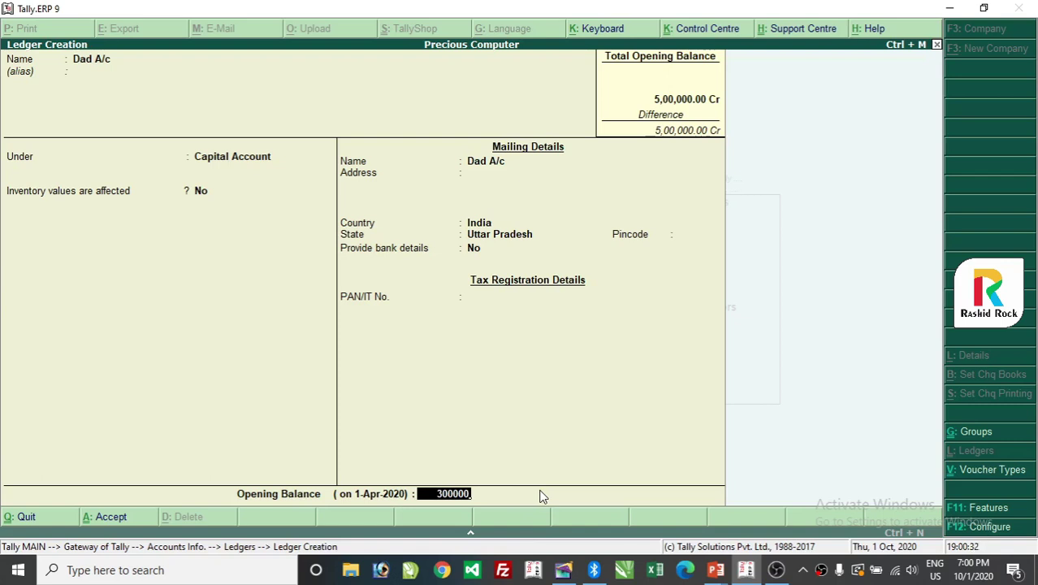
{"action": "key", "text": "Return"}
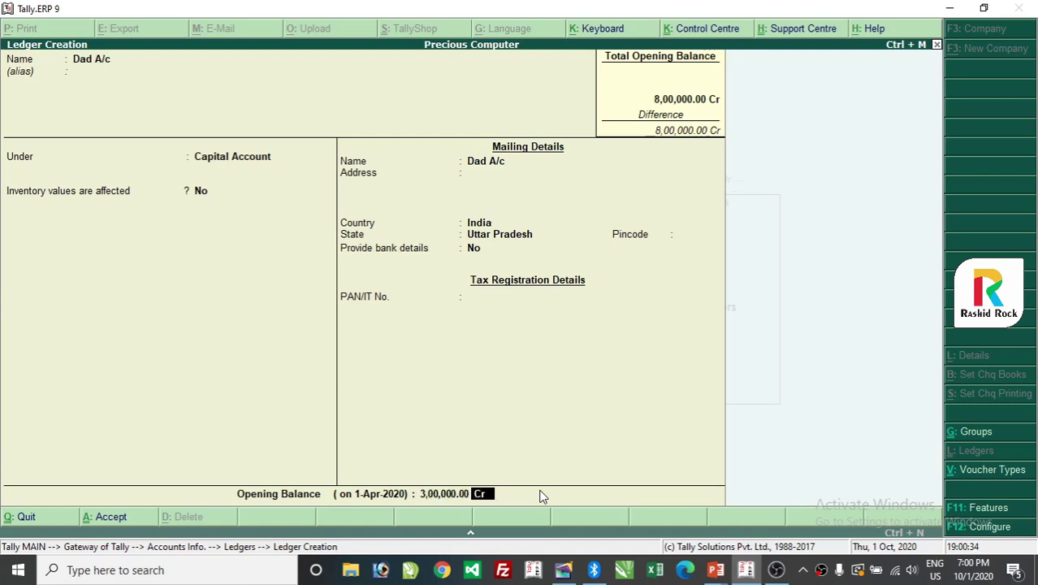
{"action": "key", "text": "BackSpace"}
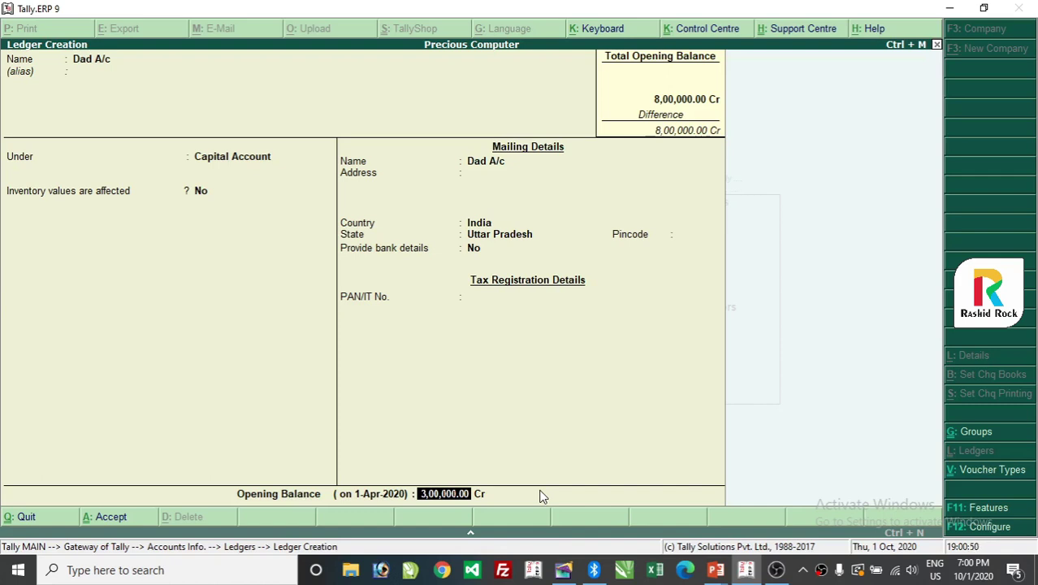
{"action": "key", "text": "Return"}
{"action": "key", "text": "Return"}
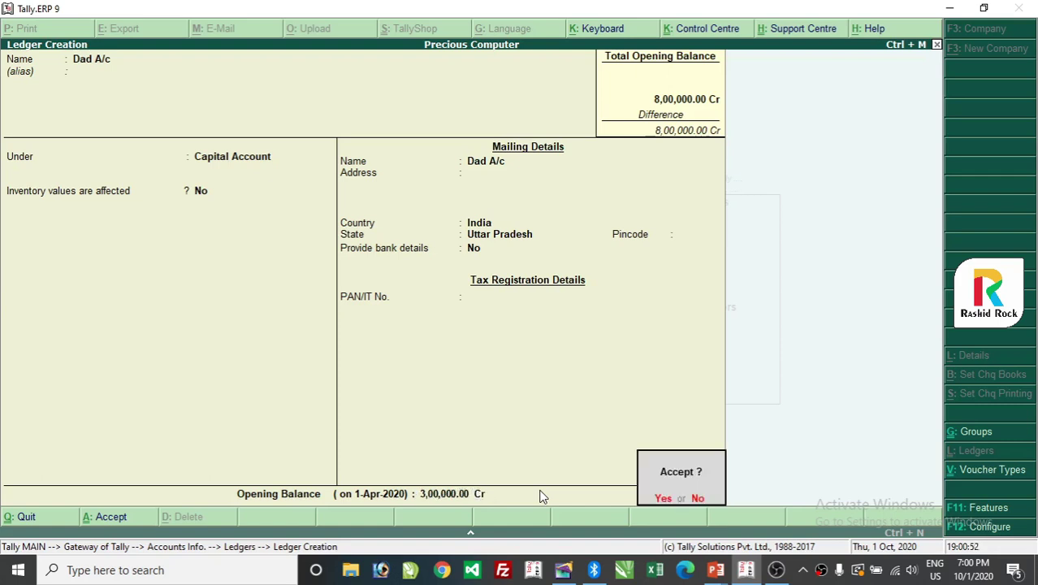
{"action": "key", "text": "Return"}
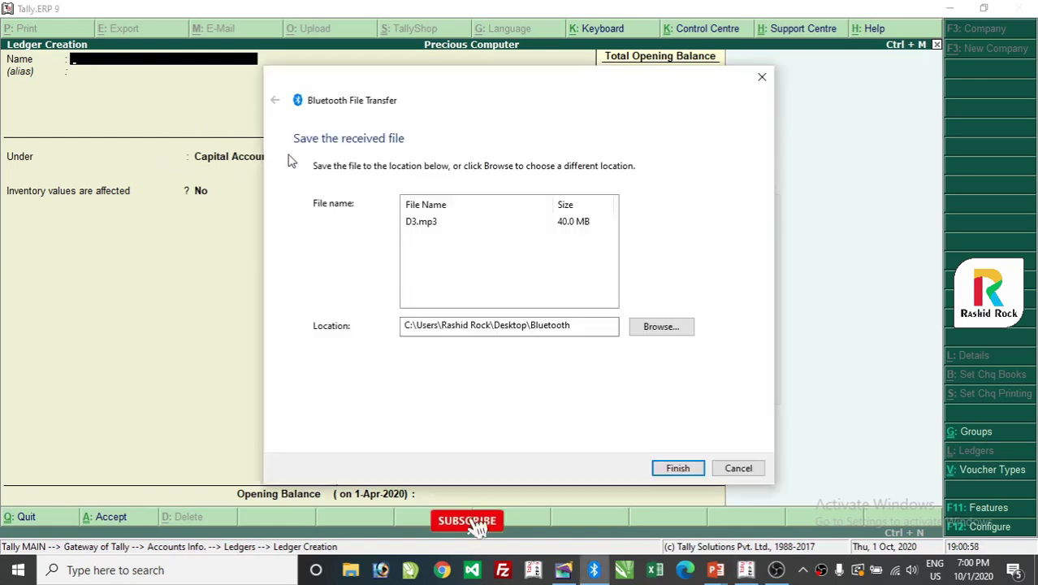
Bring the Tally ledger form in front of the Bluetooth File Transfer prompt.
{"action": "left_click", "coordinate": [219, 266]}
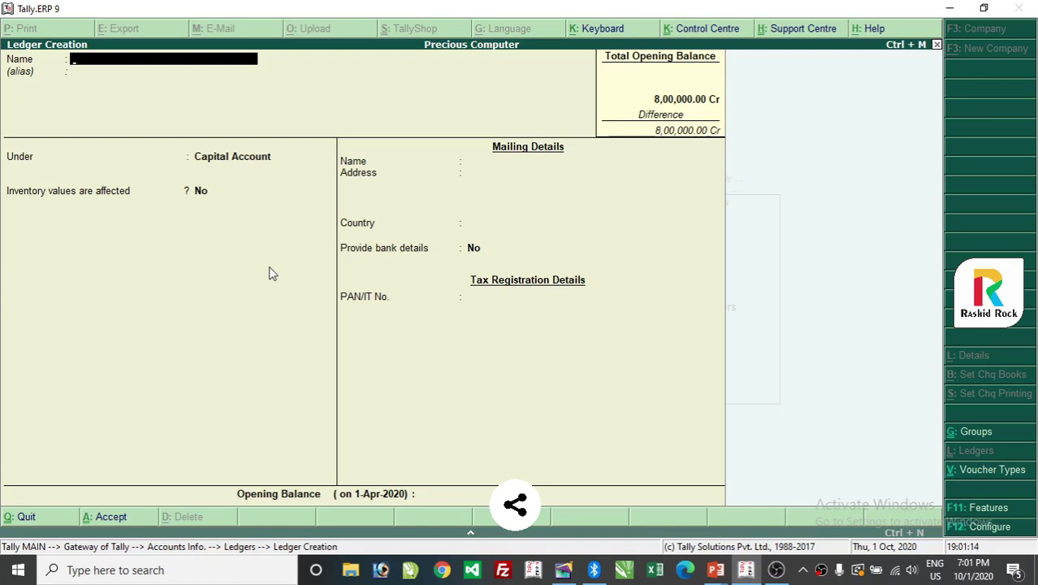
Enter 'Bansal Computer' as the ledger name and select Sundry Creditors via 'Sun'.
{"action": "type", "text": "Ba"}
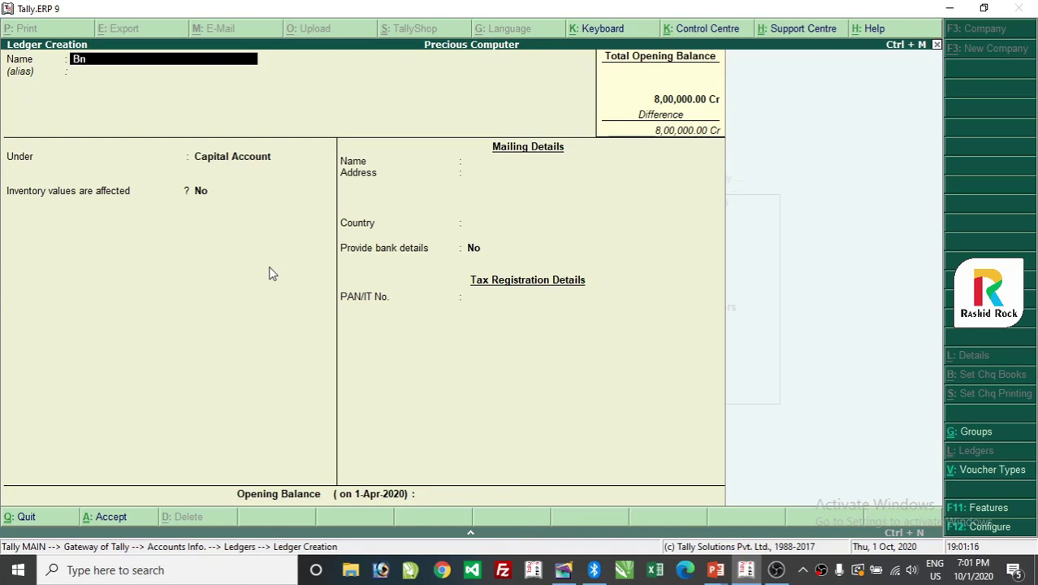
{"action": "key", "text": "BackSpace"}
{"action": "type", "text": "ansal Computer"}
{"action": "key", "text": "Return"}
{"action": "key", "text": "Return"}
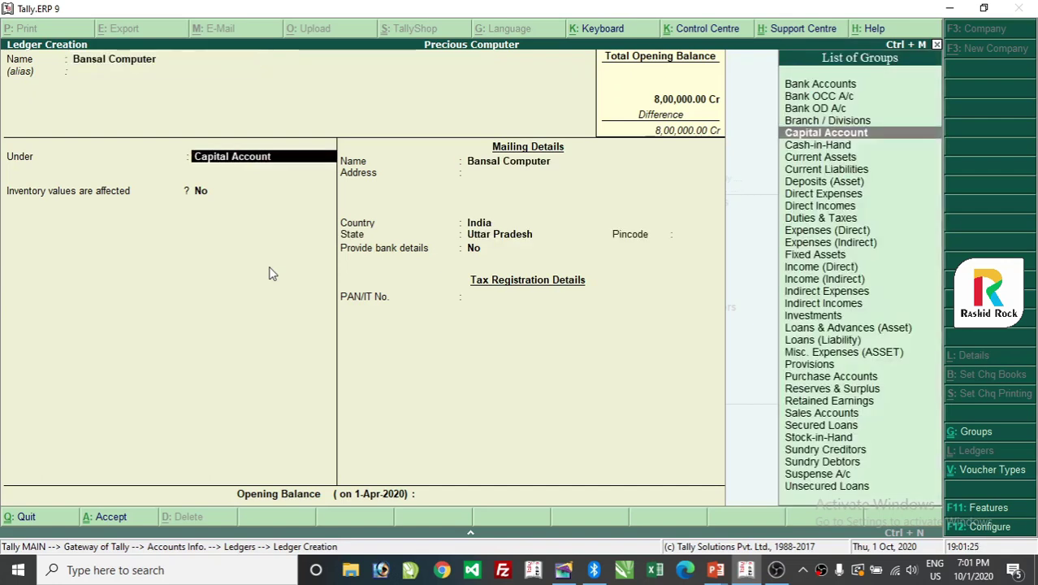
{"action": "type", "text": "Sun"}
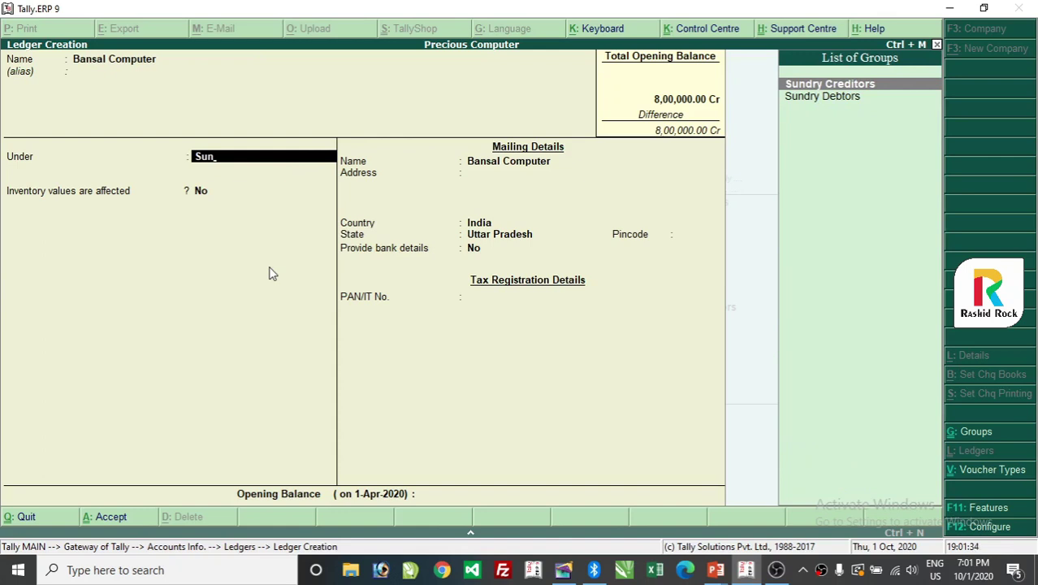
{"action": "key", "text": "Return"}
{"action": "key", "text": "BackSpace"}
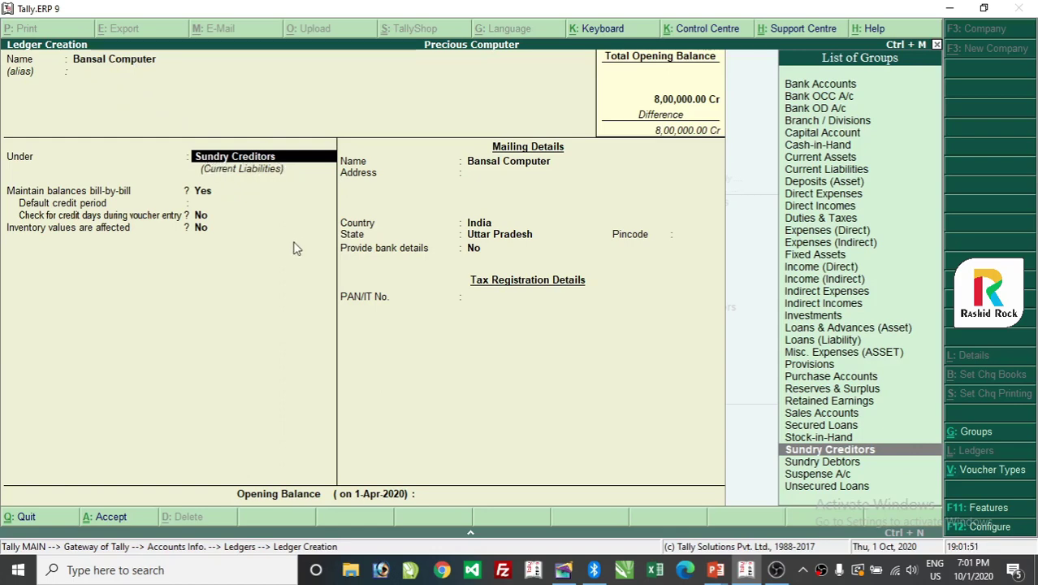
Settle Bansal Computer's group on Sundry Creditors after briefly trying Sundry Debtors.
{"action": "key", "text": "Down"}
{"action": "key", "text": "Return"}
{"action": "key", "text": "BackSpace"}
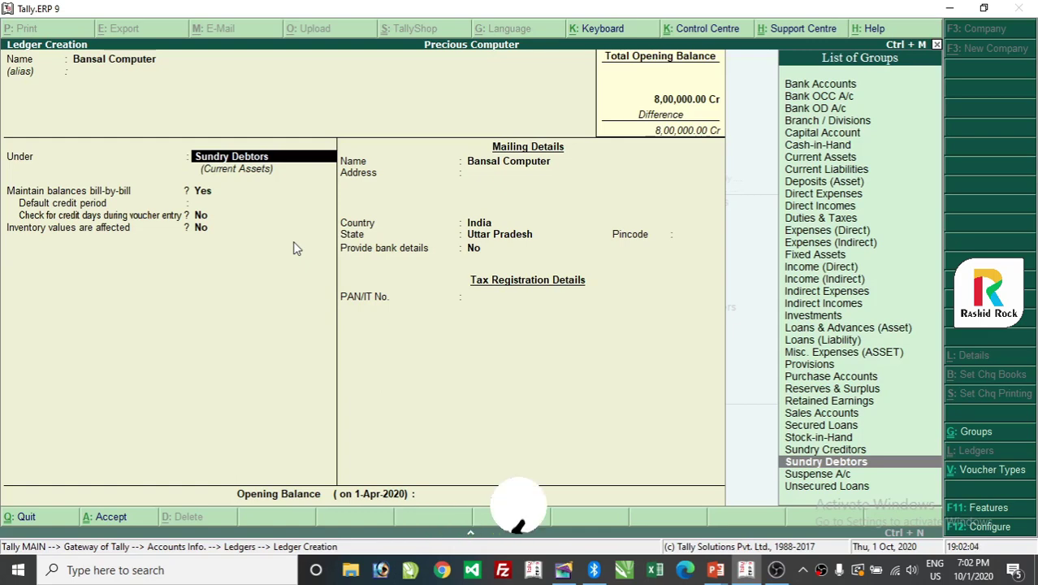
{"action": "key", "text": "Up"}
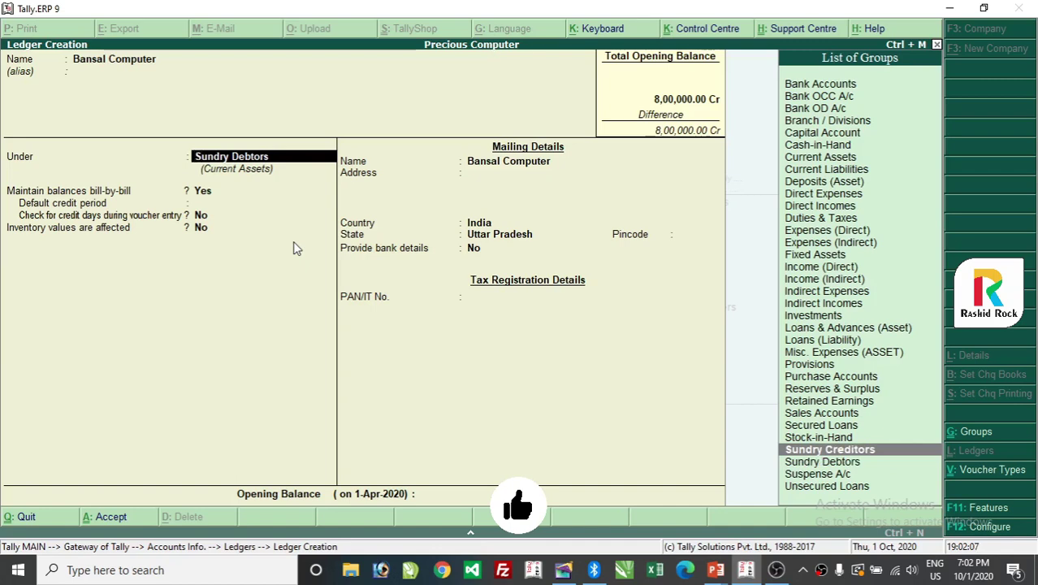
{"action": "key", "text": "Return"}
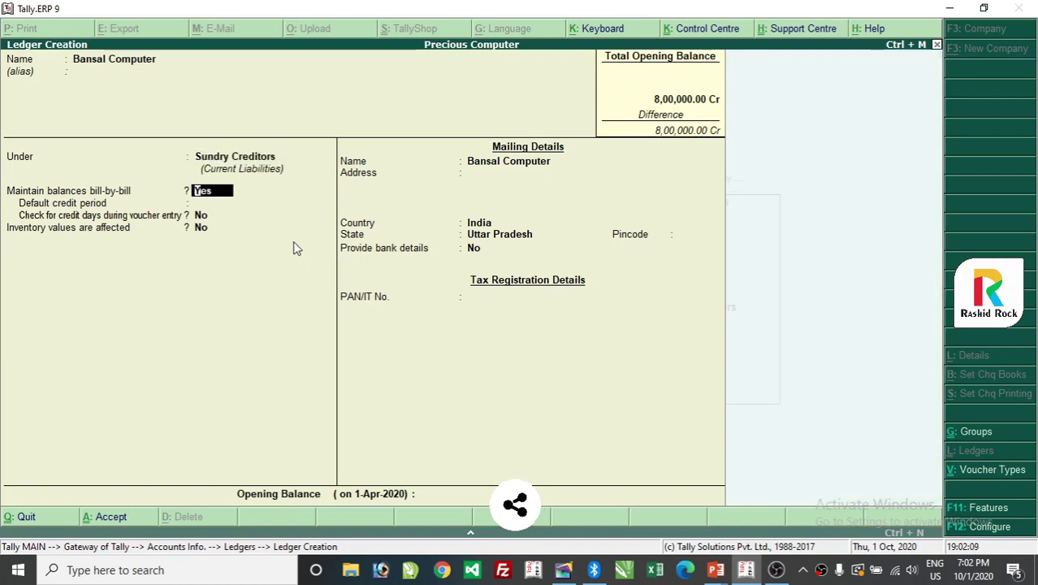
{"action": "key", "text": "BackSpace"}
{"action": "key", "text": "BackSpace"}
{"action": "key", "text": "BackSpace"}
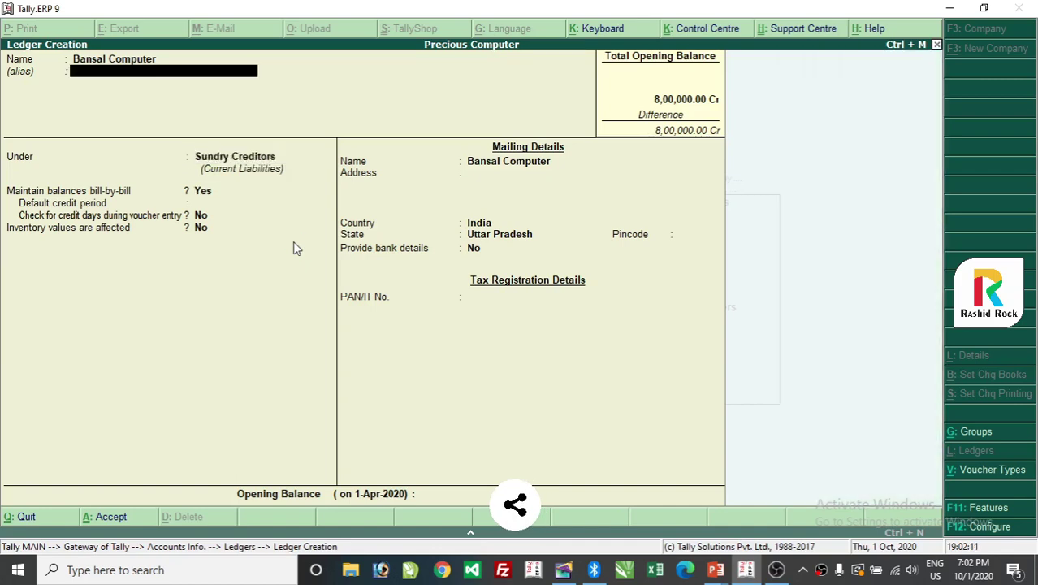
{"action": "key", "text": "Return"}
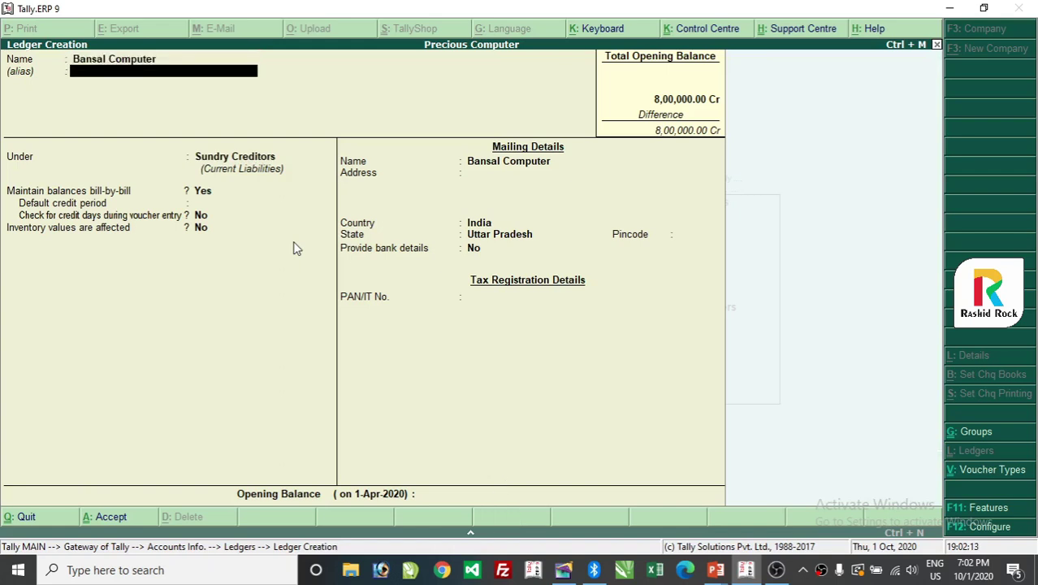
{"action": "key", "text": "Return"}
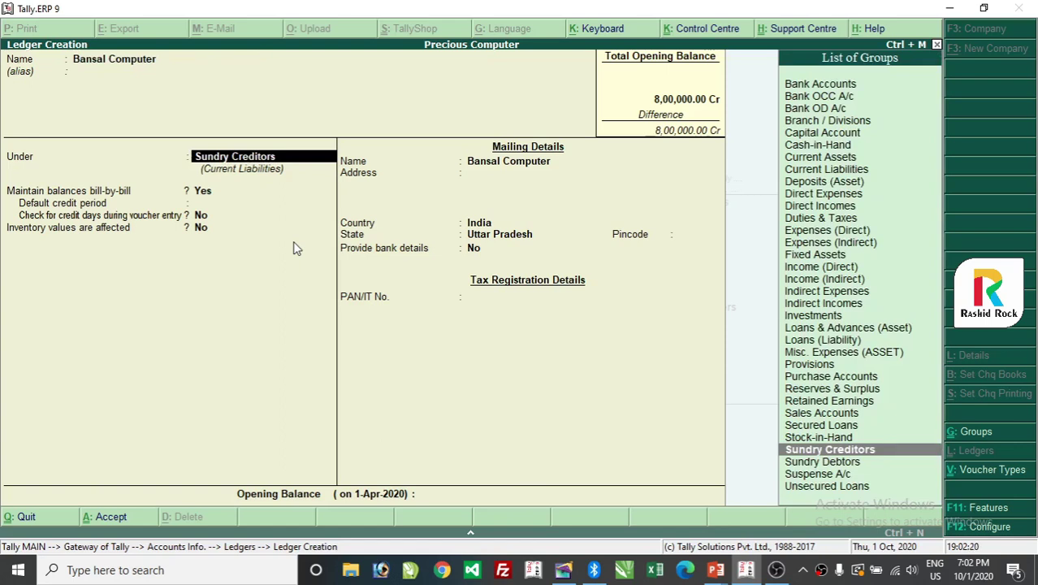
{"action": "key", "text": "Return"}
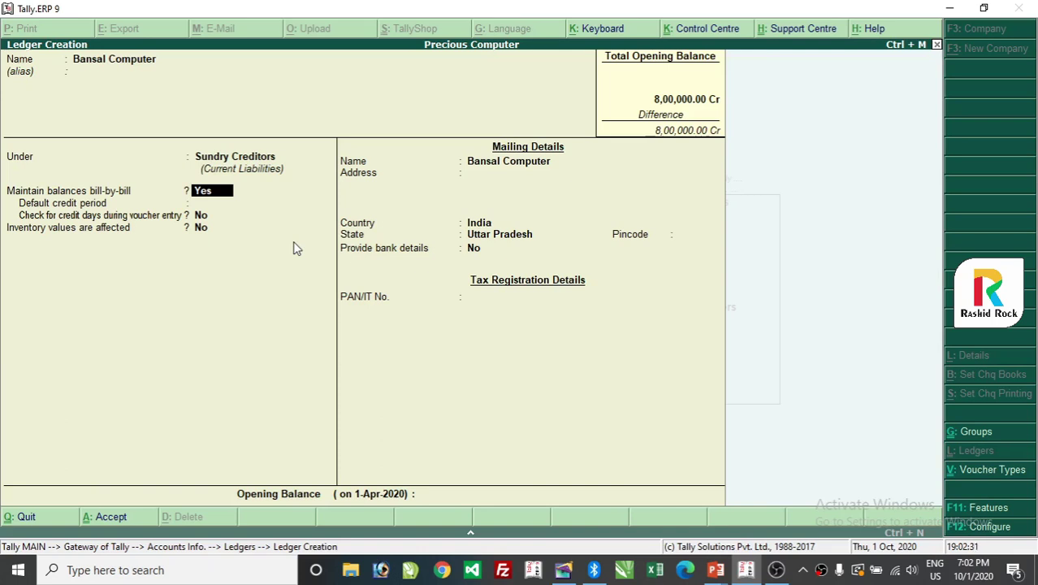
Set a 20-day default credit period, leaving credit-days check at No.
{"action": "key", "text": "Return"}
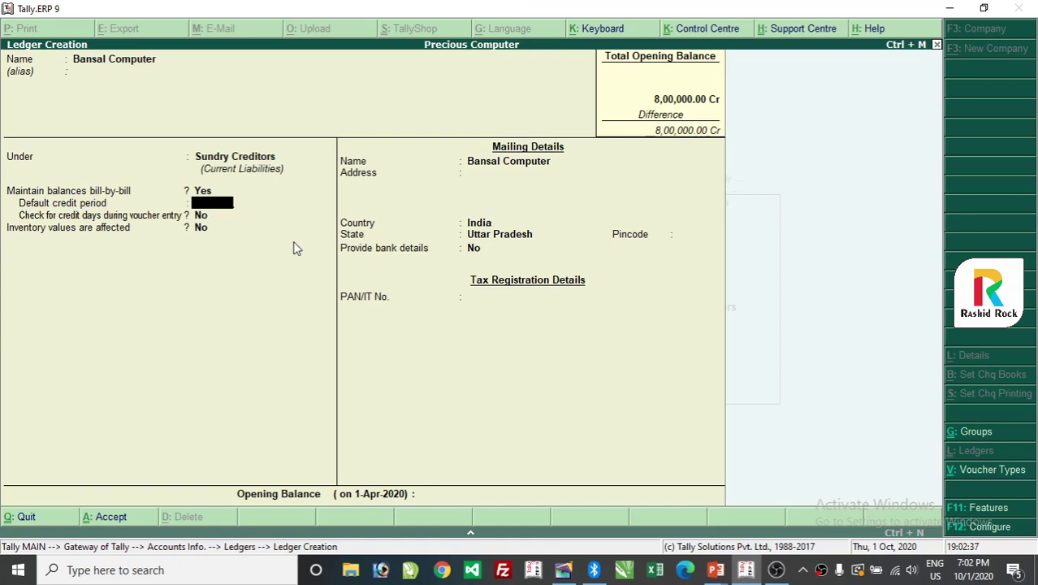
{"action": "type", "text": "10"}
{"action": "key", "text": "Return"}
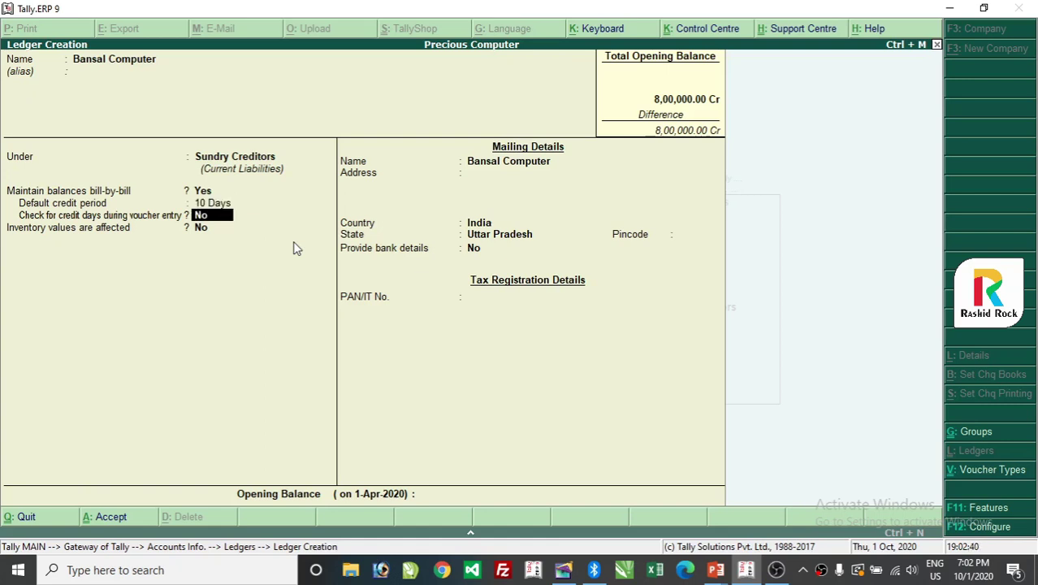
{"action": "key", "text": "BackSpace"}
{"action": "type", "text": "20"}
{"action": "key", "text": "Return"}
{"action": "key", "text": "BackSpace"}
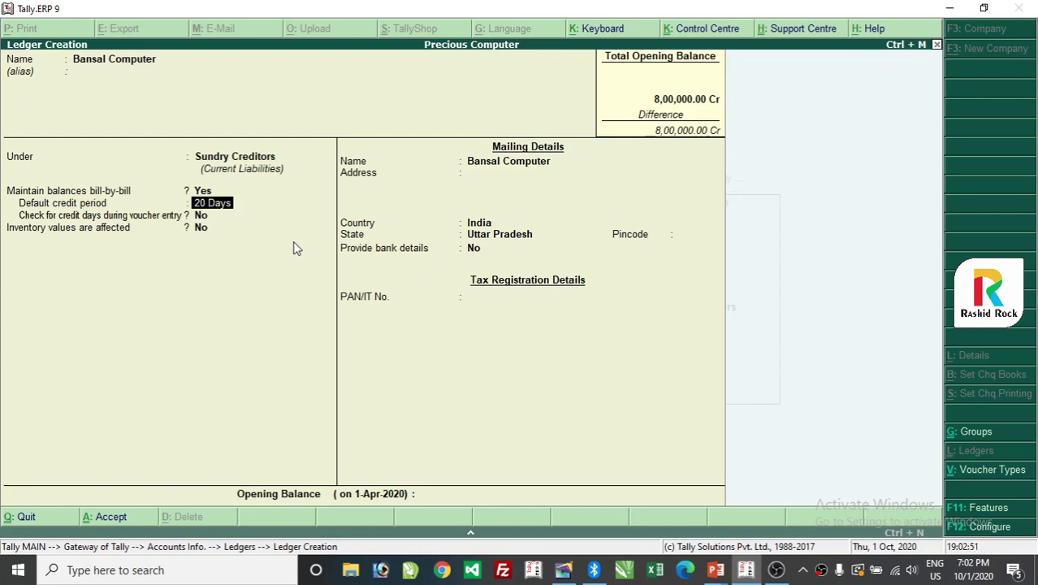
{"action": "key", "text": "Return"}
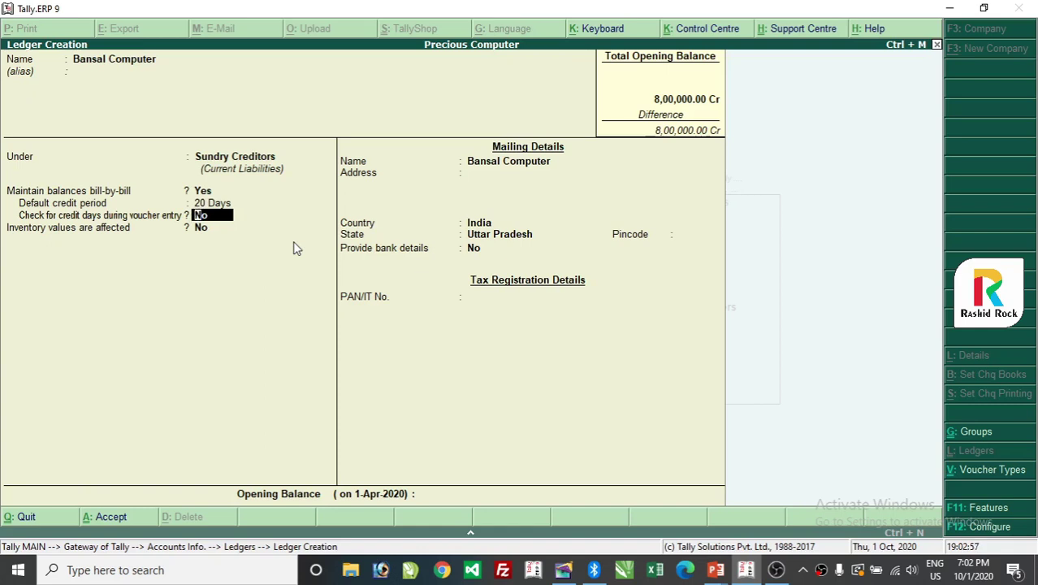
{"action": "key", "text": "BackSpace"}
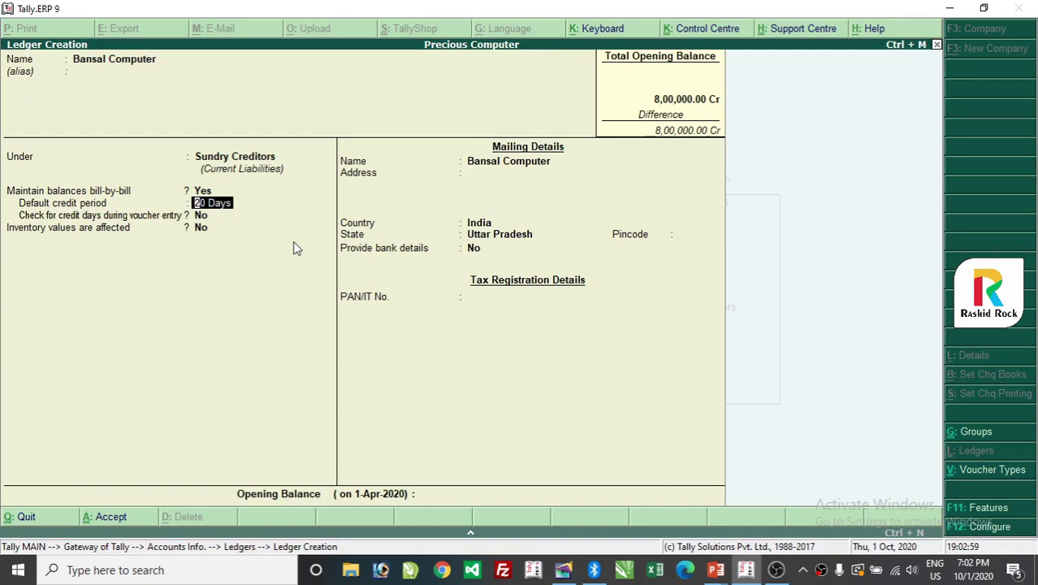
{"action": "key", "text": "Return"}
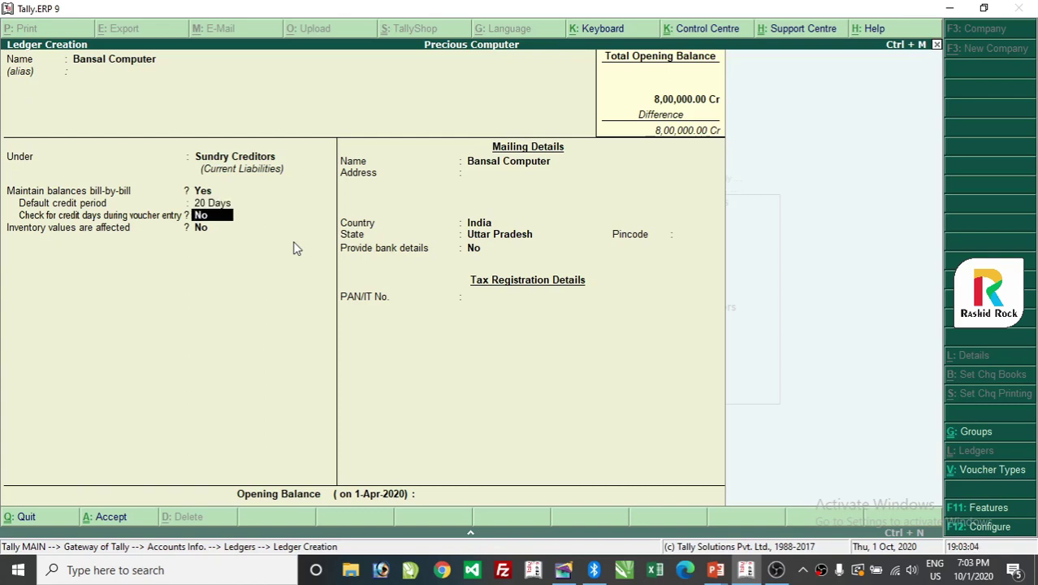
{"action": "key", "text": "Return"}
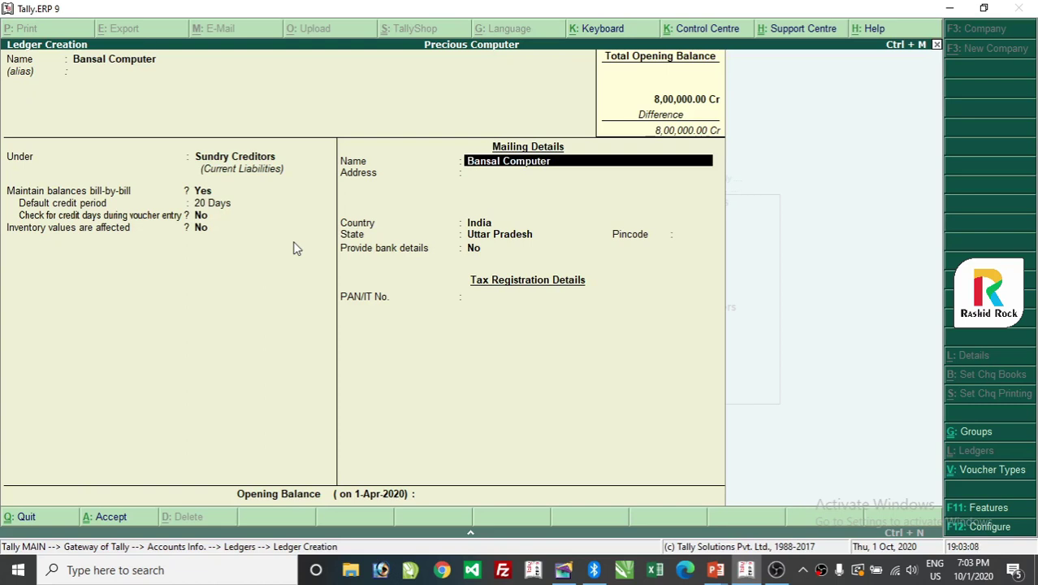
Fill in Bansal Computer's address line plus a mobile number line, then reach Opening Balance.
{"action": "key", "text": "Return"}
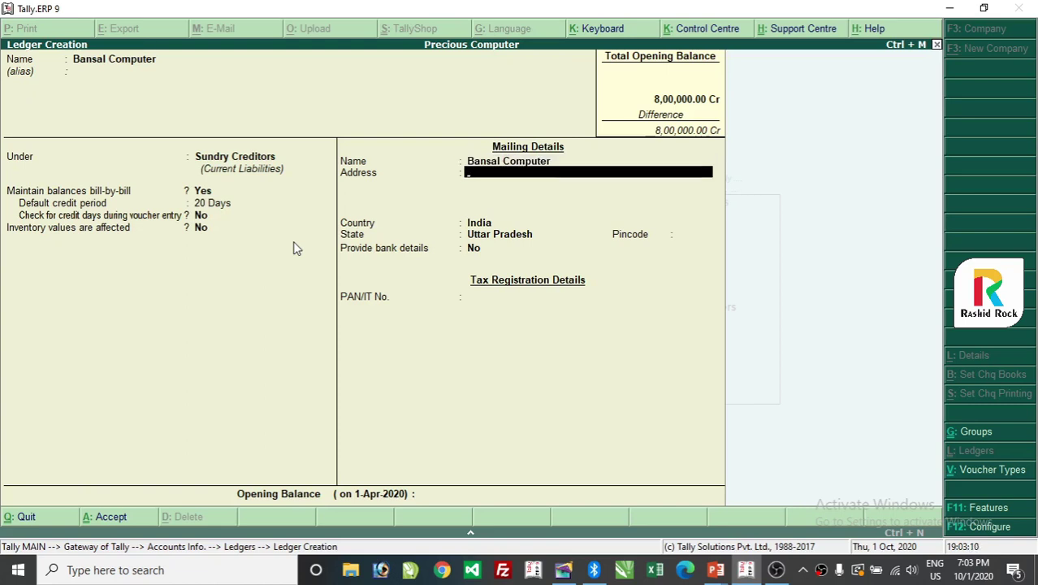
{"action": "type", "text": "C"}
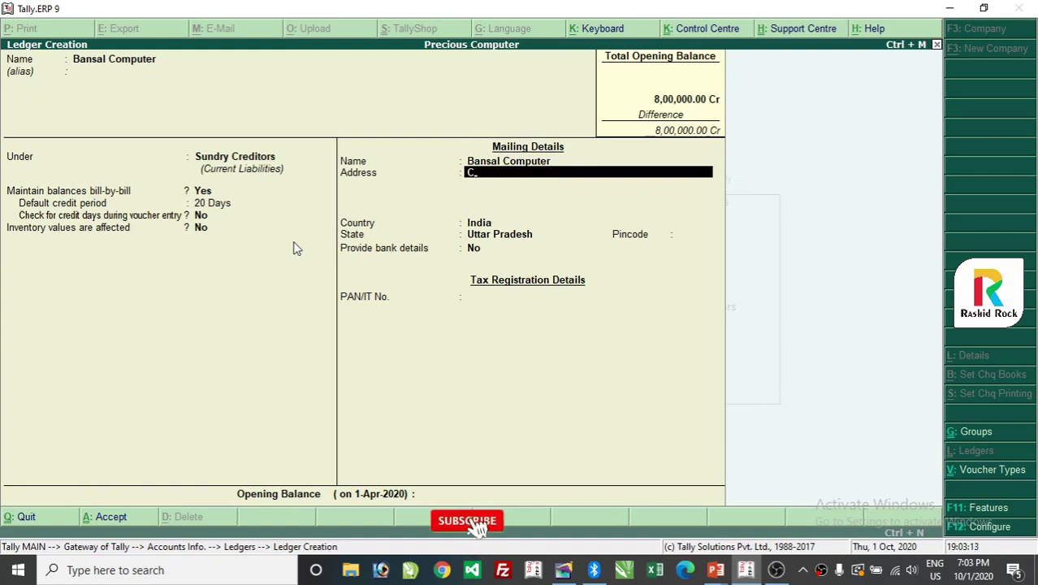
{"action": "type", "text": "howk Balli"}
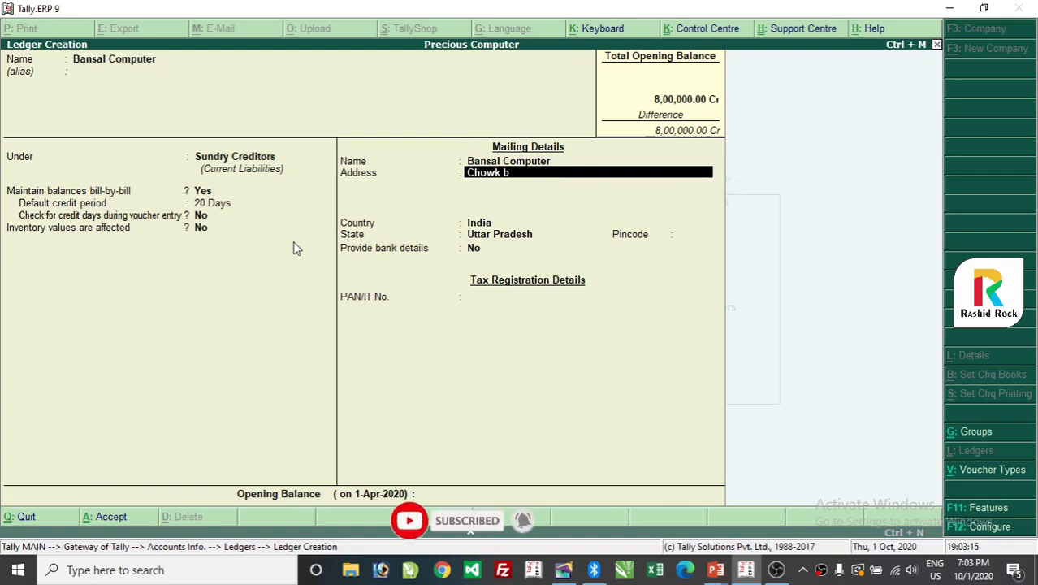
{"action": "type", "text": "a"}
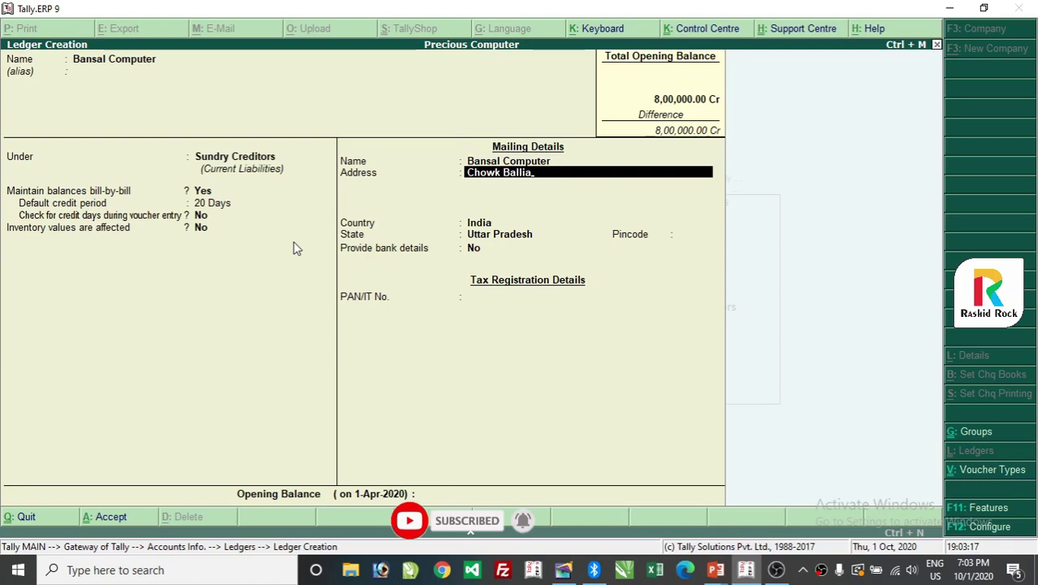
{"action": "key", "text": "Return"}
{"action": "key", "text": "Return"}
{"action": "key", "text": "Return"}
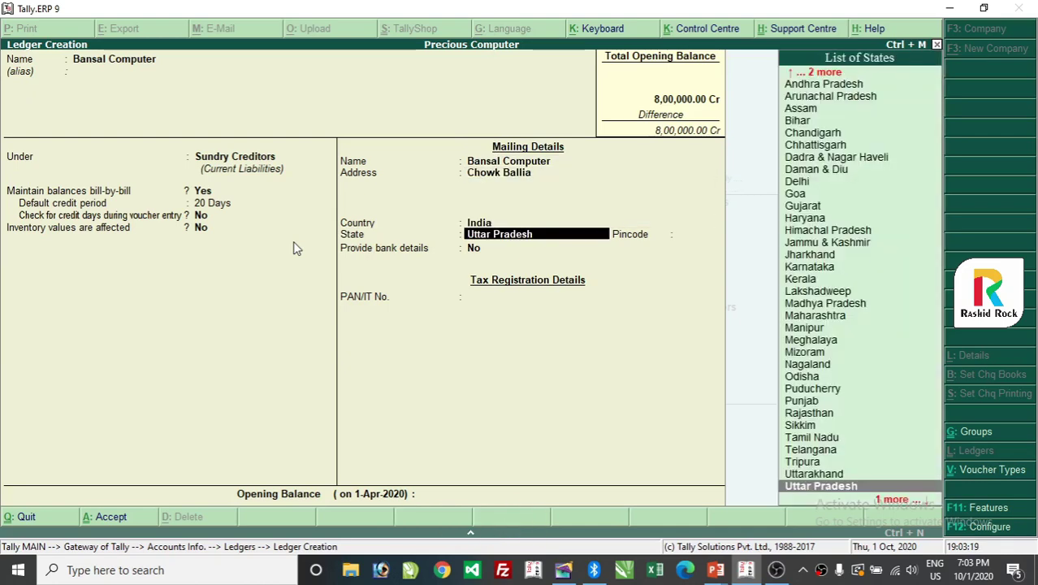
{"action": "key", "text": "Return"}
{"action": "key", "text": "Return"}
{"action": "key", "text": "BackSpace"}
{"action": "key", "text": "BackSpace"}
{"action": "key", "text": "BackSpace"}
{"action": "key", "text": "BackSpace"}
{"action": "key", "text": "BackSpace"}
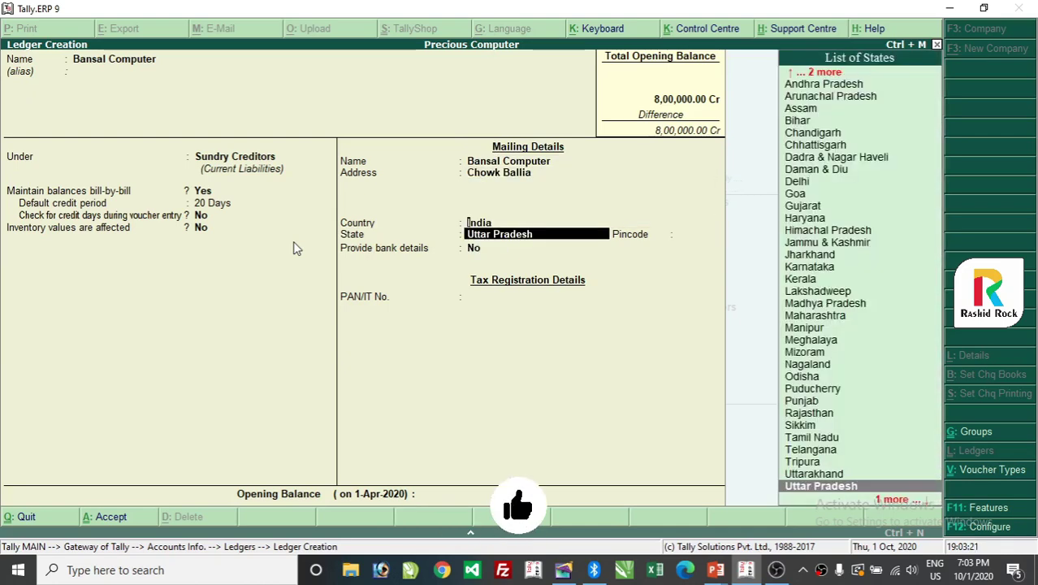
{"action": "key", "text": "Return"}
{"action": "key", "text": "Return"}
{"action": "type", "text": "M"}
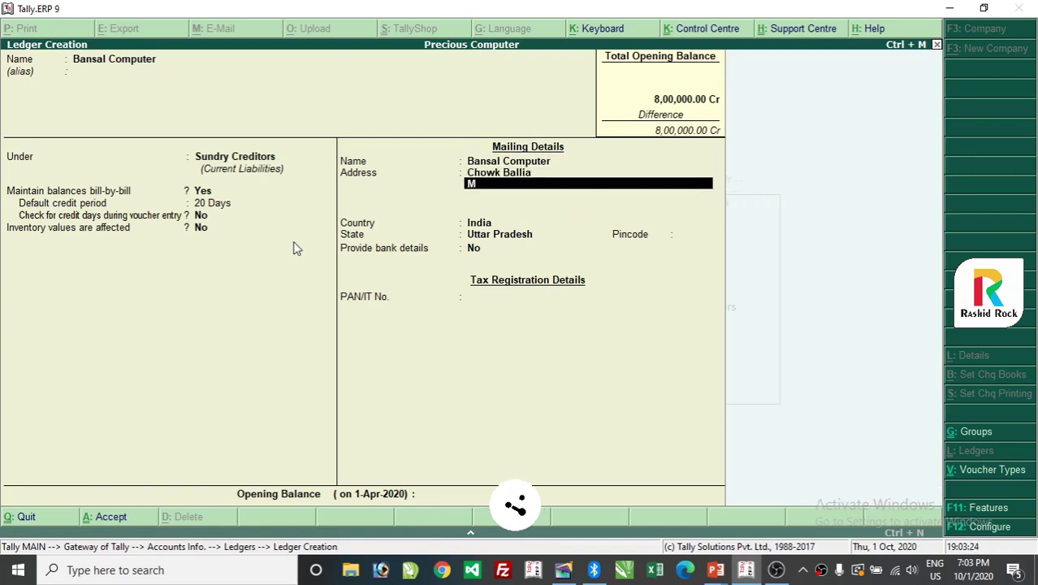
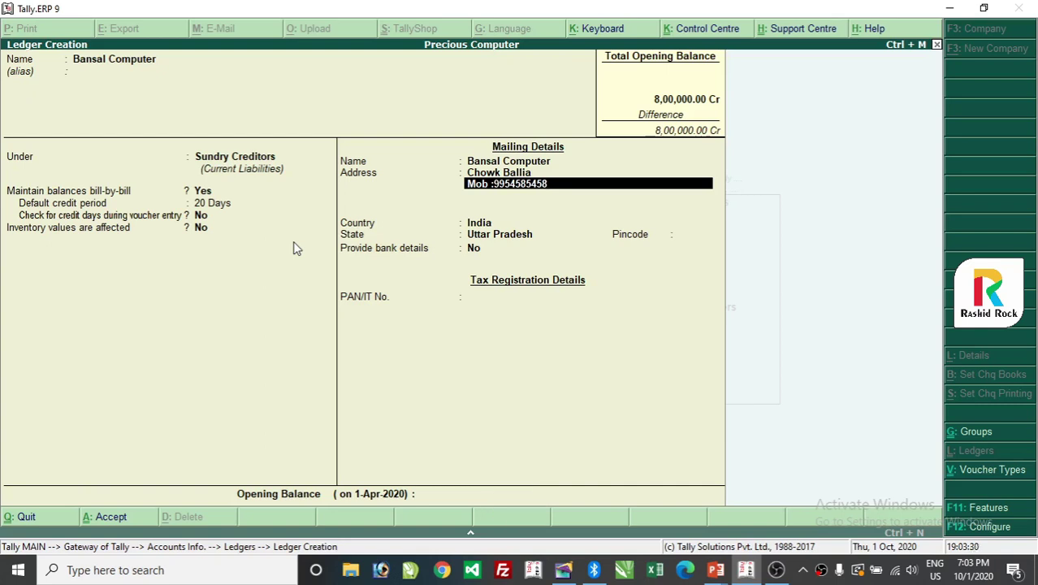
{"action": "key", "text": "Return"}
{"action": "key", "text": "Return"}
{"action": "key", "text": "Return"}
{"action": "key", "text": "Return"}
{"action": "key", "text": "Return"}
{"action": "key", "text": "Return"}
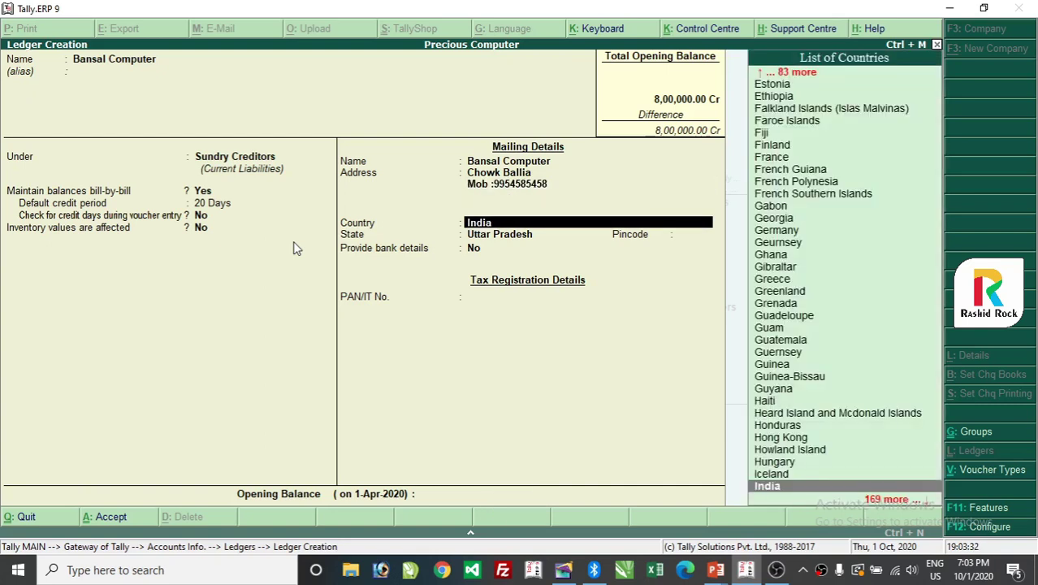
{"action": "key", "text": "Return"}
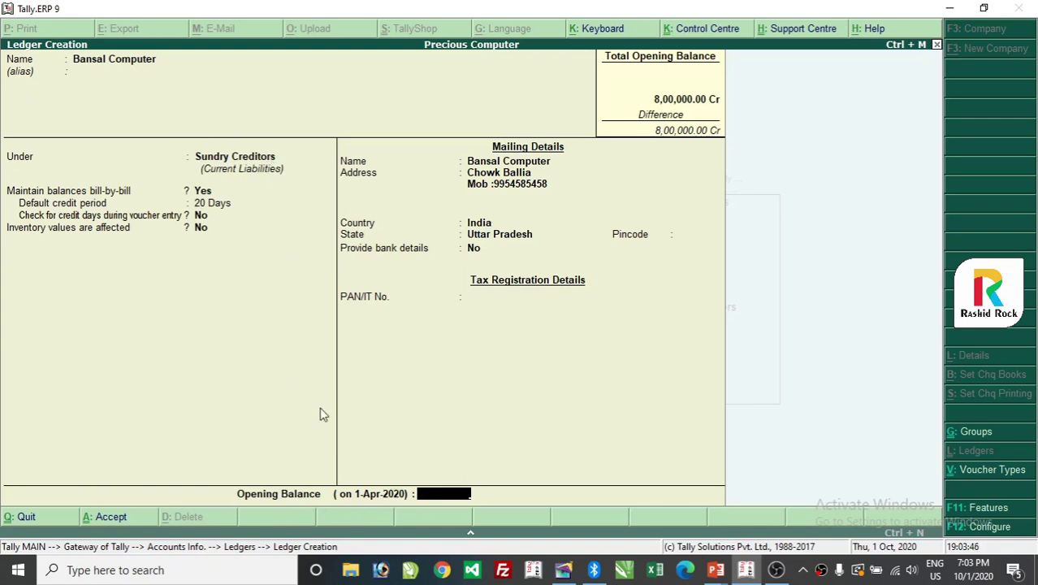
Enter 5,000 Cr as Bansal Computer's opening balance, bringing up Bill-wise Details.
{"action": "type", "text": "000"}
{"action": "key", "text": "Return"}
{"action": "key", "text": "Return"}
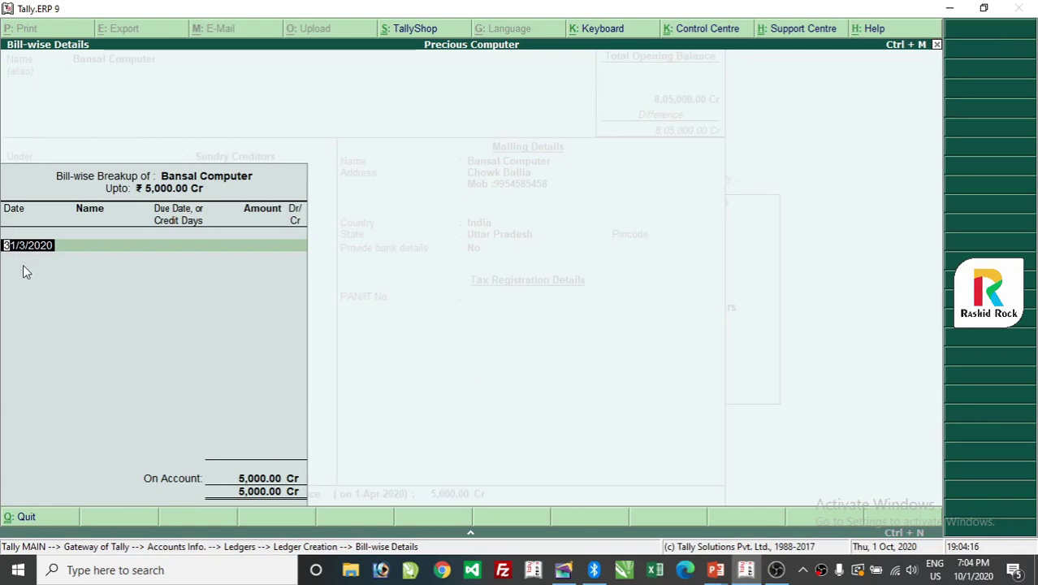
Add bill 1254 dated 31/3/2020, due in 10 days, for 2,000 Cr.
{"action": "key", "text": "Return"}
{"action": "type", "text": "1254"}
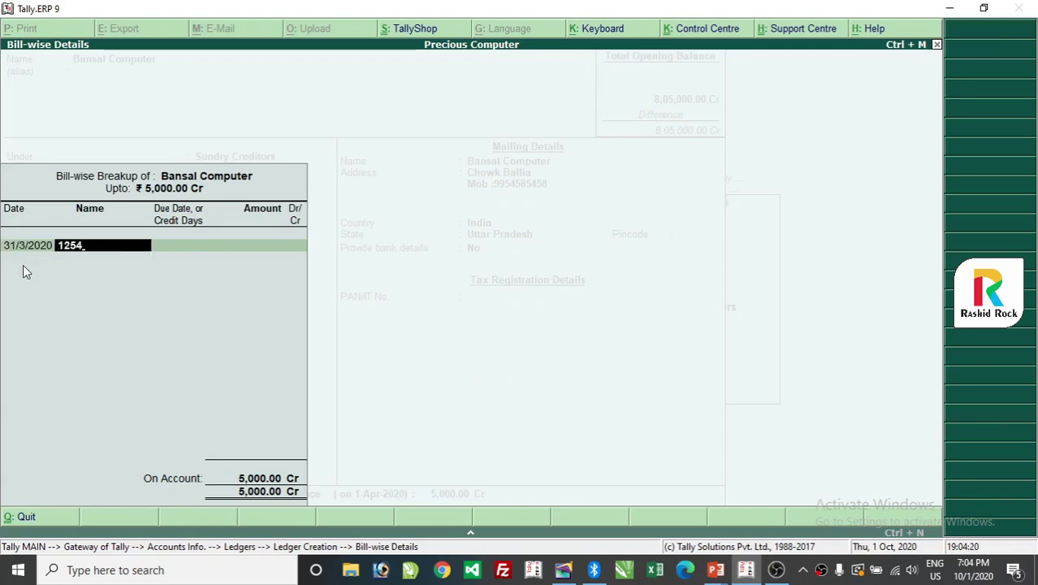
{"action": "key", "text": "Return"}
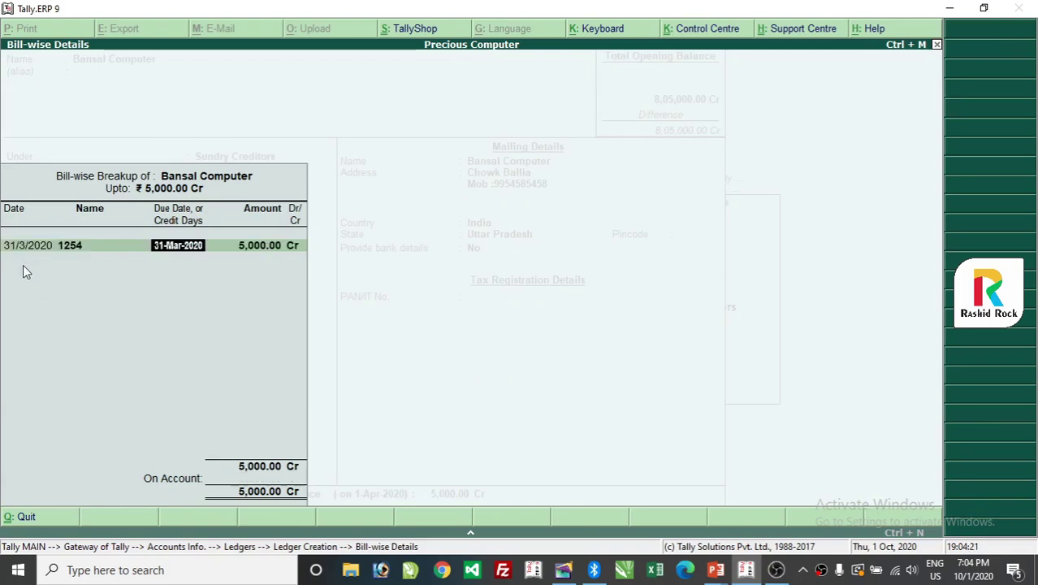
{"action": "type", "text": "10"}
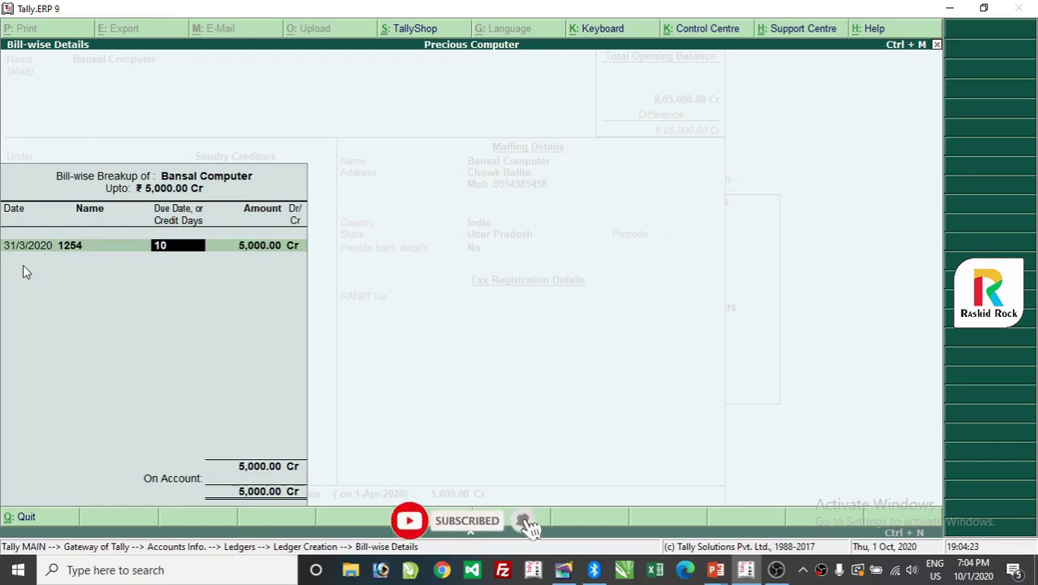
{"action": "key", "text": "Return"}
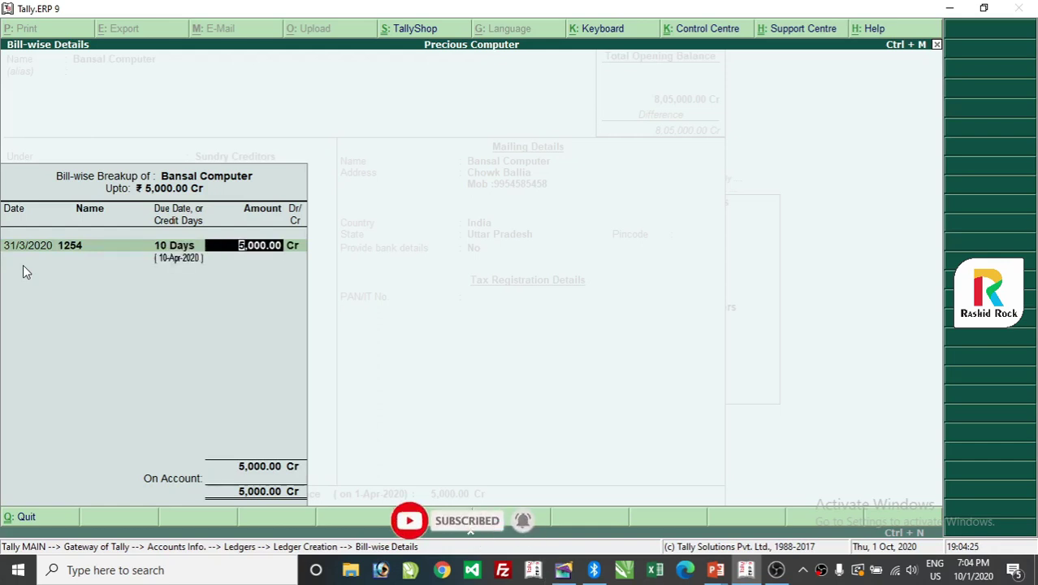
{"action": "key", "text": "Return"}
{"action": "key", "text": "Return"}
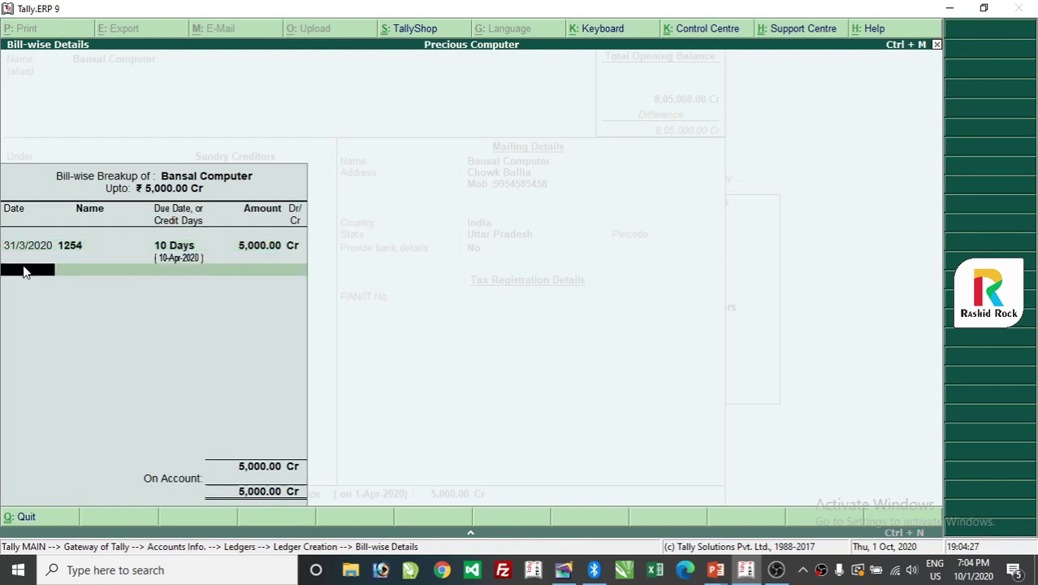
{"action": "key", "text": "BackSpace"}
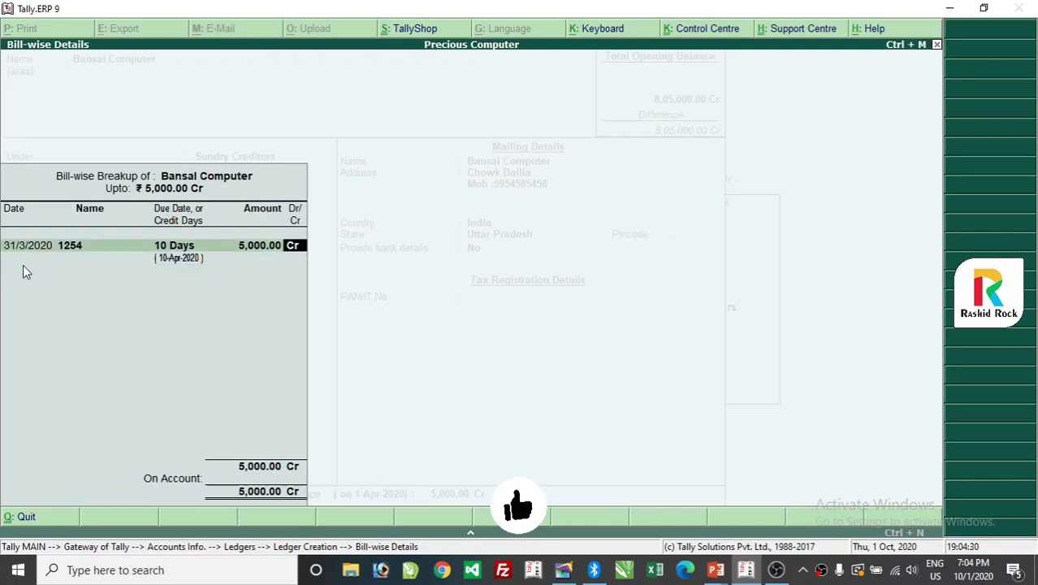
{"action": "key", "text": "BackSpace"}
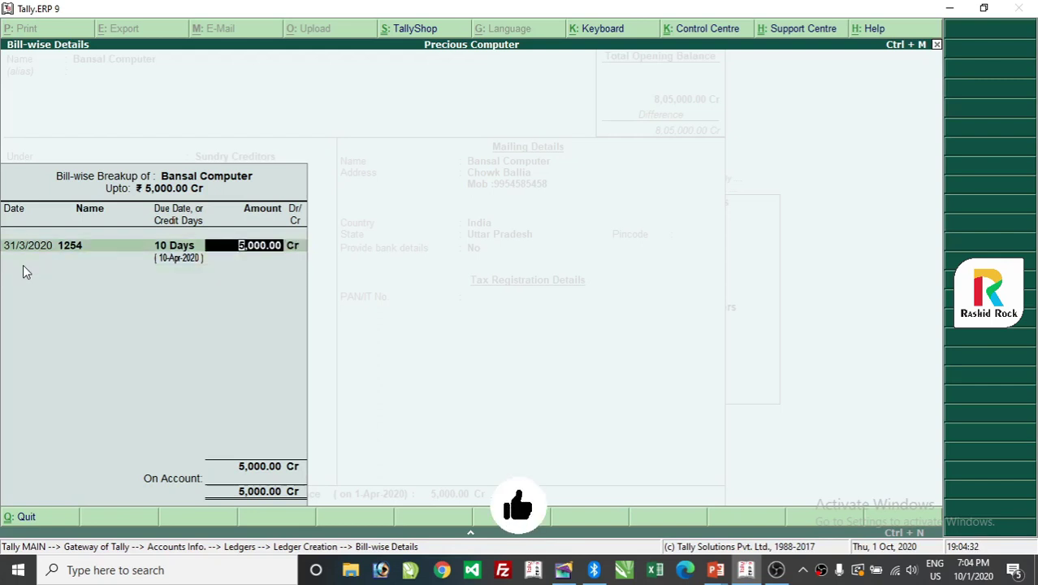
{"action": "type", "text": "2000"}
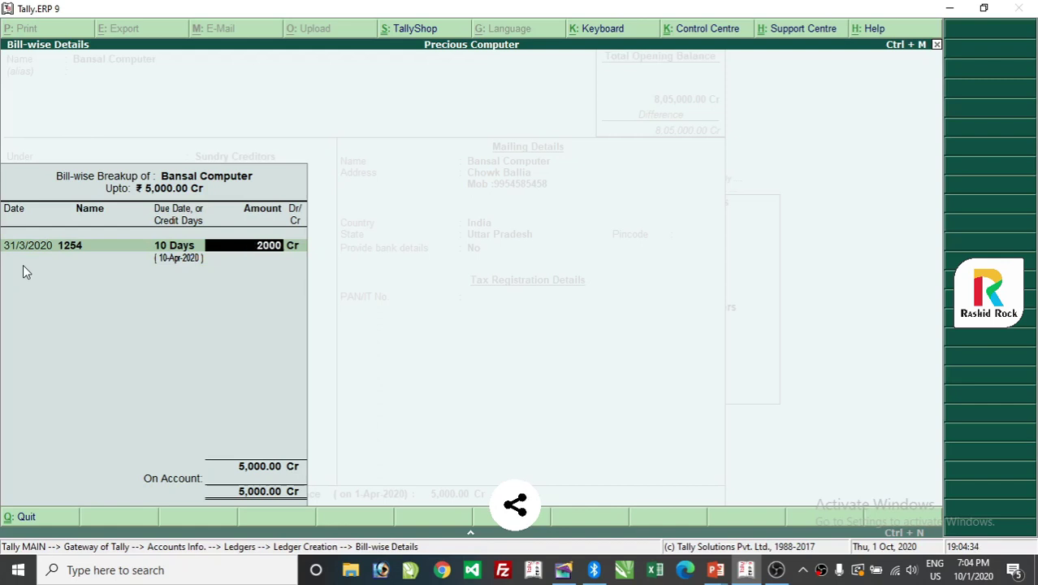
{"action": "key", "text": "Return"}
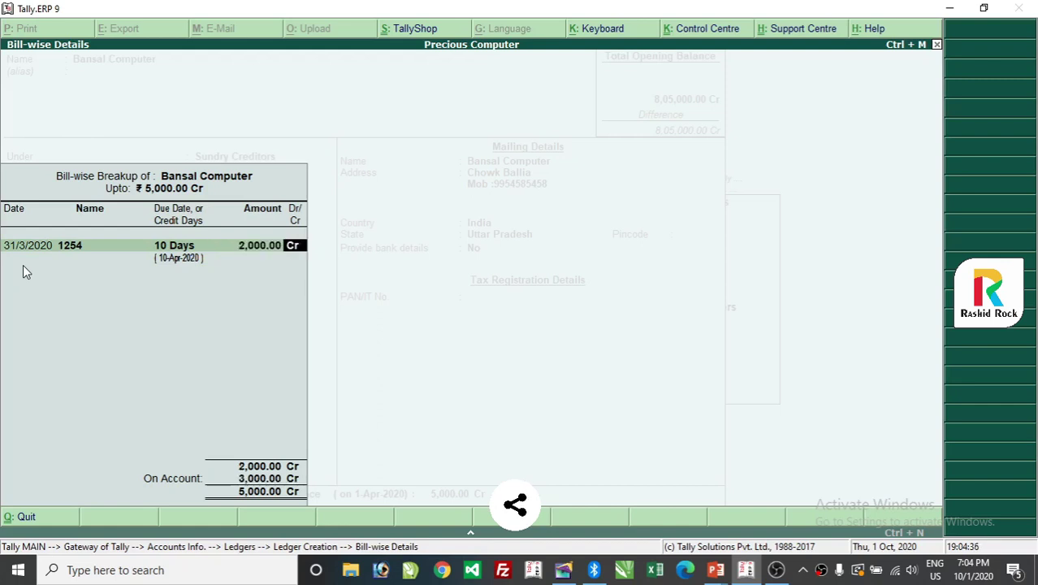
{"action": "key", "text": "Return"}
Add bill 1259 dated 31-3-2020, due in 10 days, for 3,000 Cr.
{"action": "type", "text": "31-"}
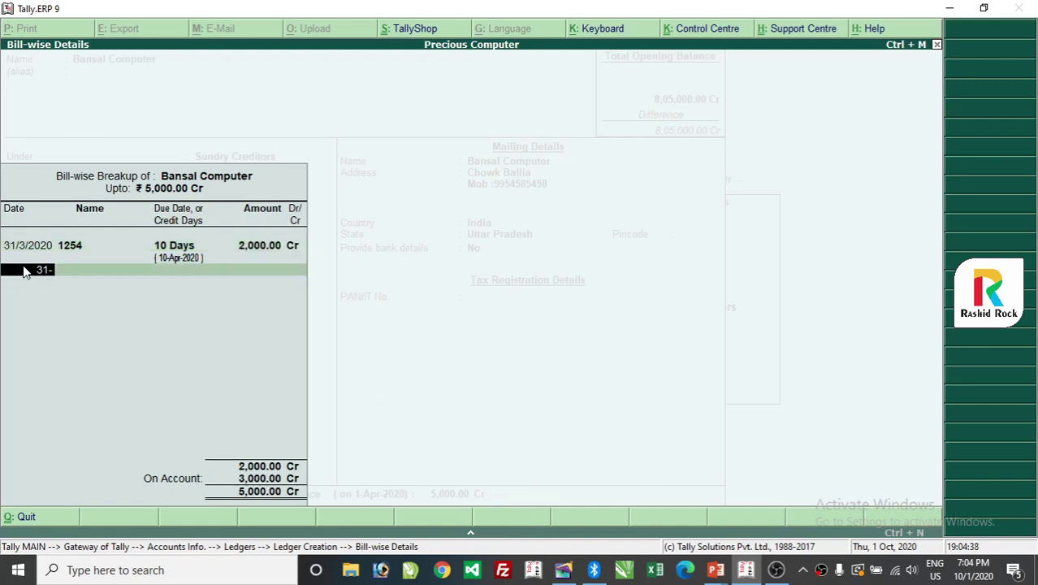
{"action": "type", "text": "3-2020"}
{"action": "key", "text": "Return"}
{"action": "type", "text": "1259"}
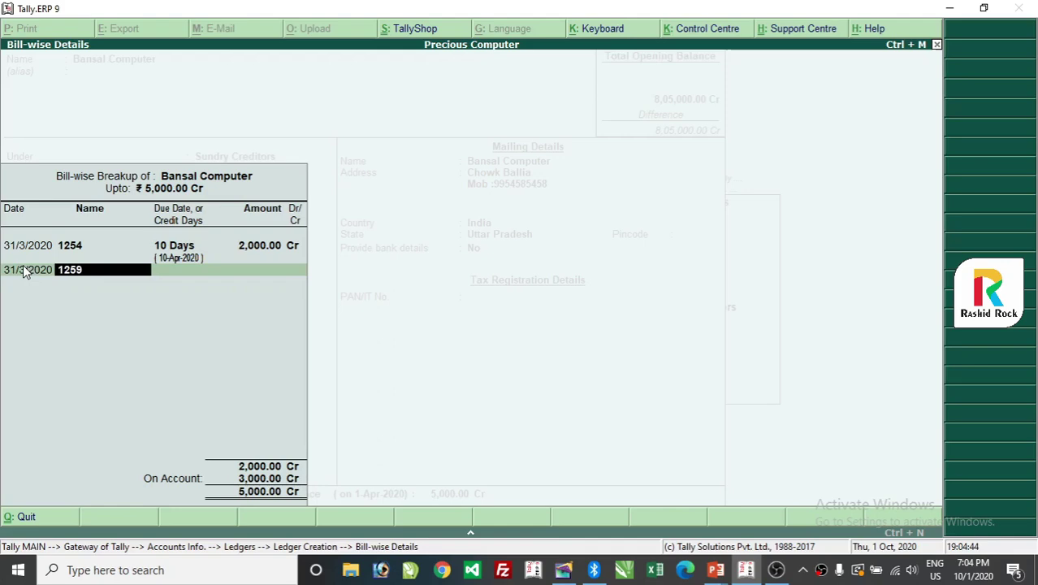
{"action": "key", "text": "Return"}
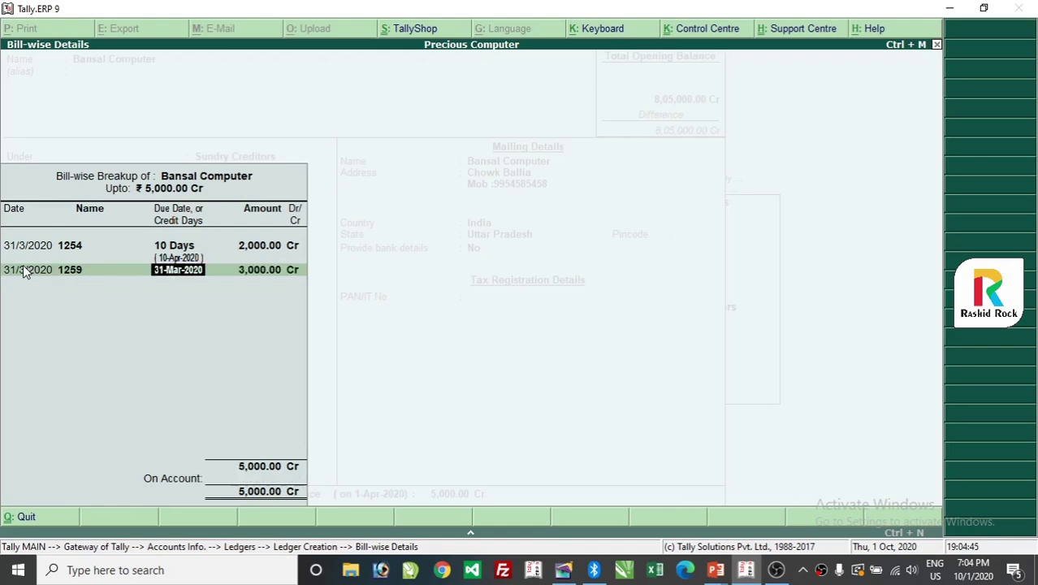
{"action": "type", "text": "10"}
{"action": "key", "text": "Return"}
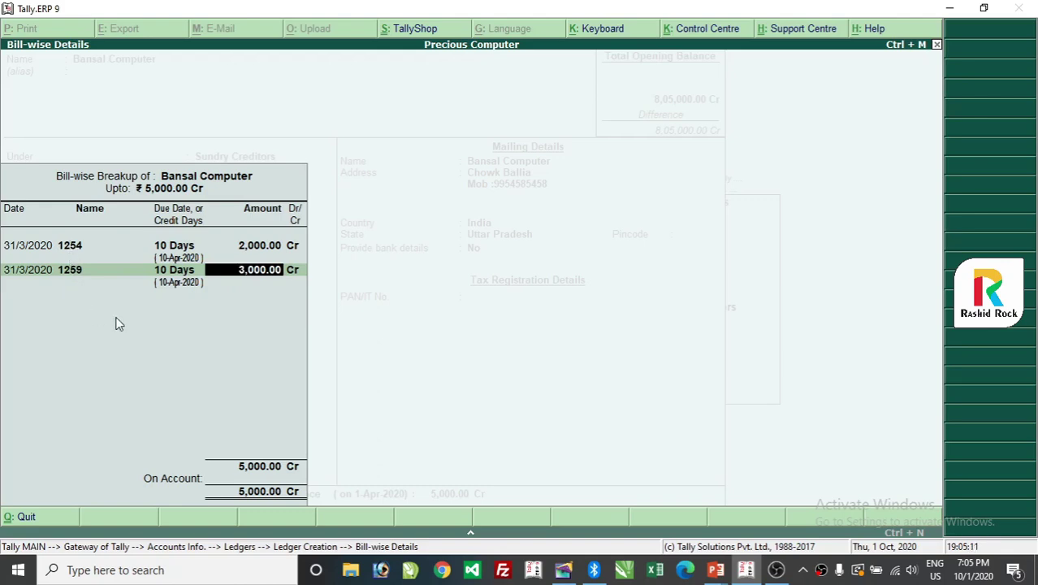
{"action": "key", "text": "Return"}
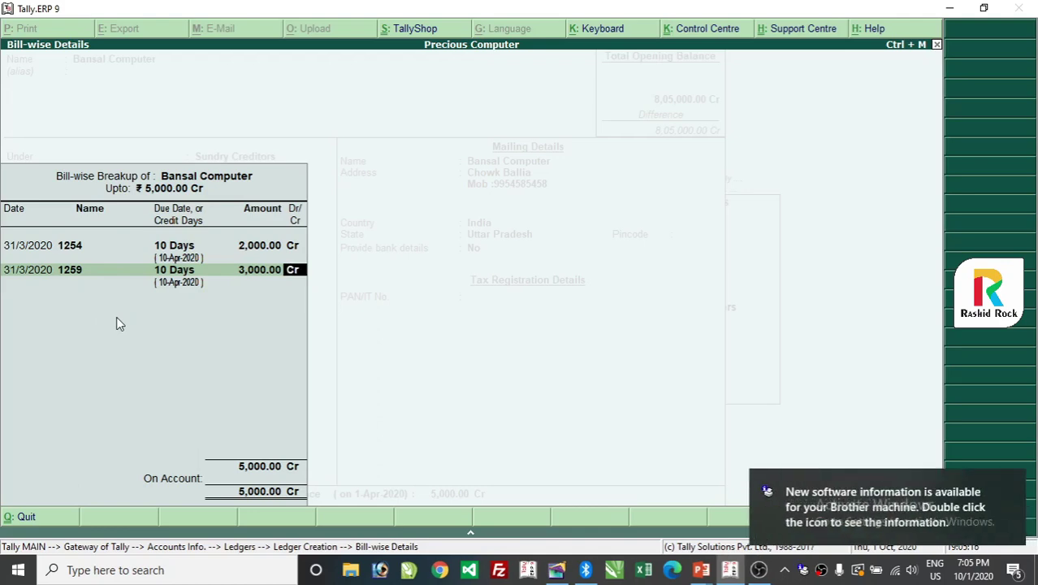
{"action": "key", "text": "Return"}
Save the Bansal Computer creditor ledger and start a new ledger named after the debtor customer.
{"action": "key", "text": "Return"}
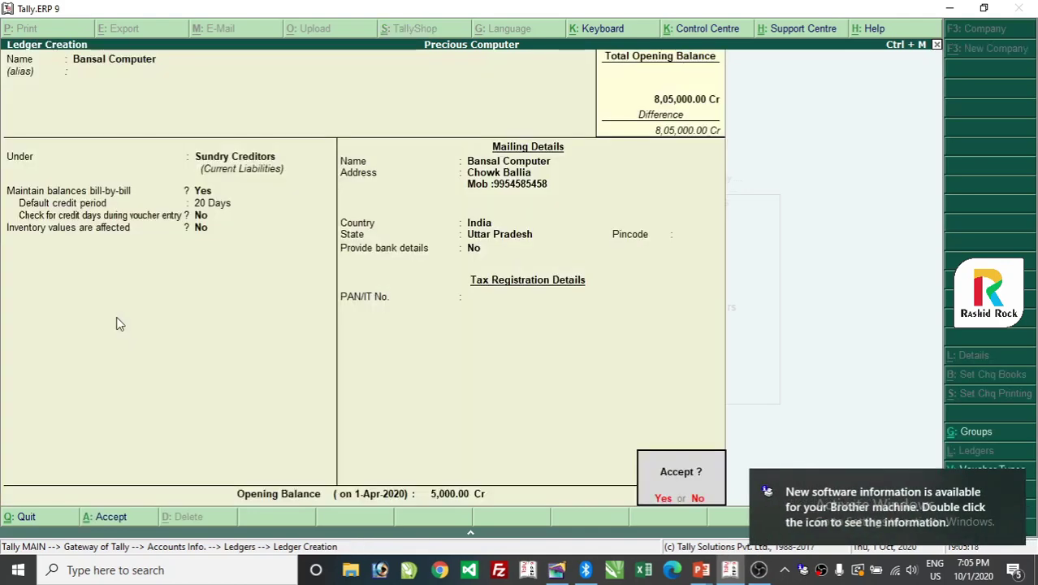
{"action": "key", "text": "Return"}
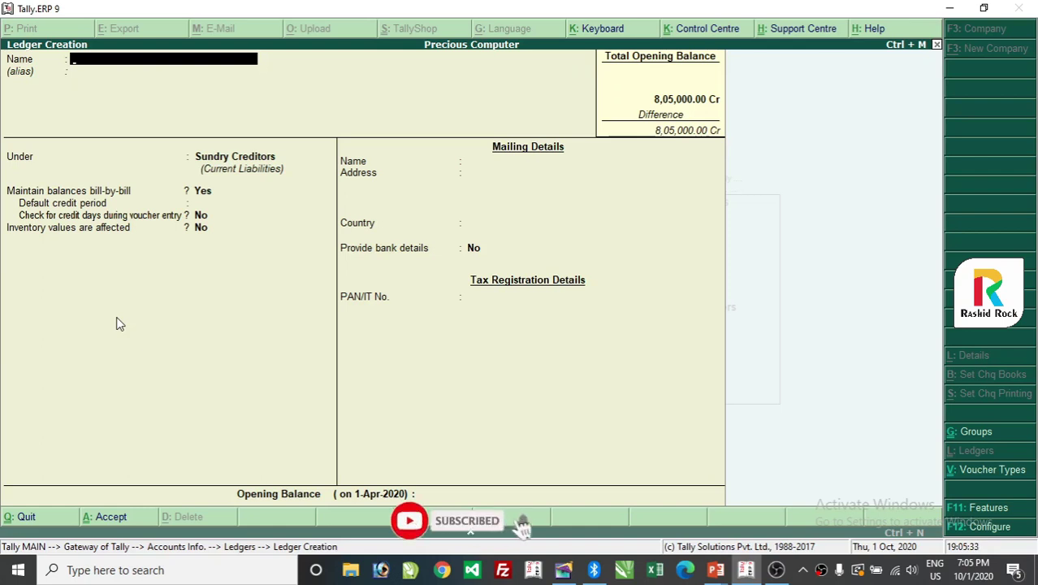
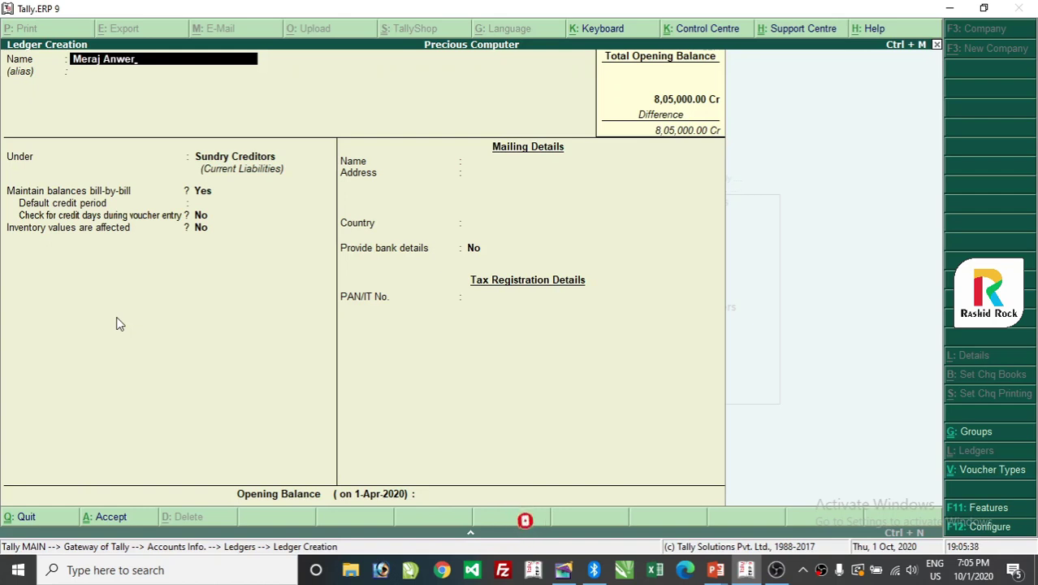
{"action": "key", "text": "Return"}
{"action": "key", "text": "Return"}
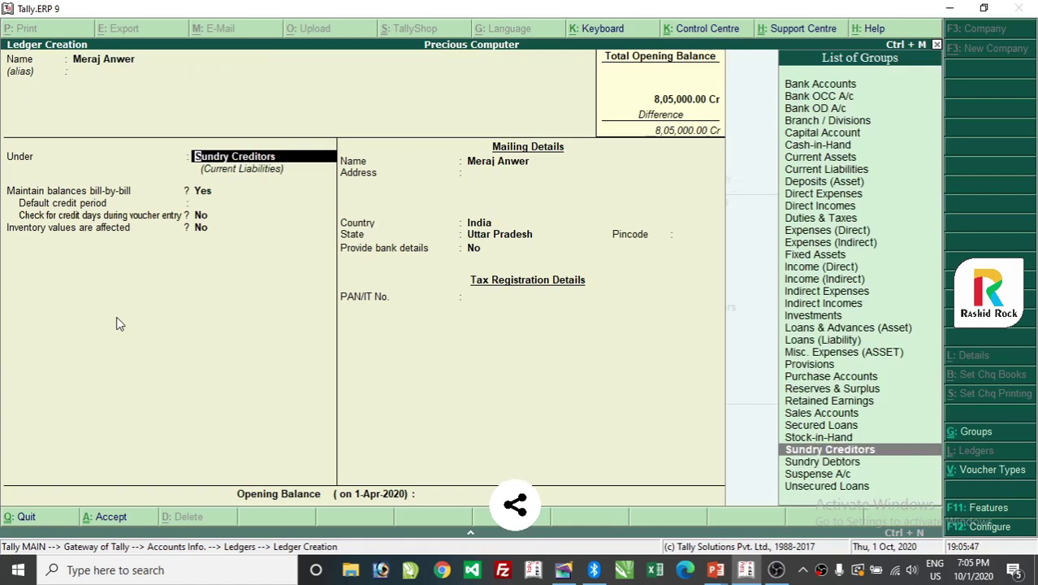
Place the new ledger under Sundry Debtors and continue past the credit settings to Mailing Details.
{"action": "key", "text": "Down"}
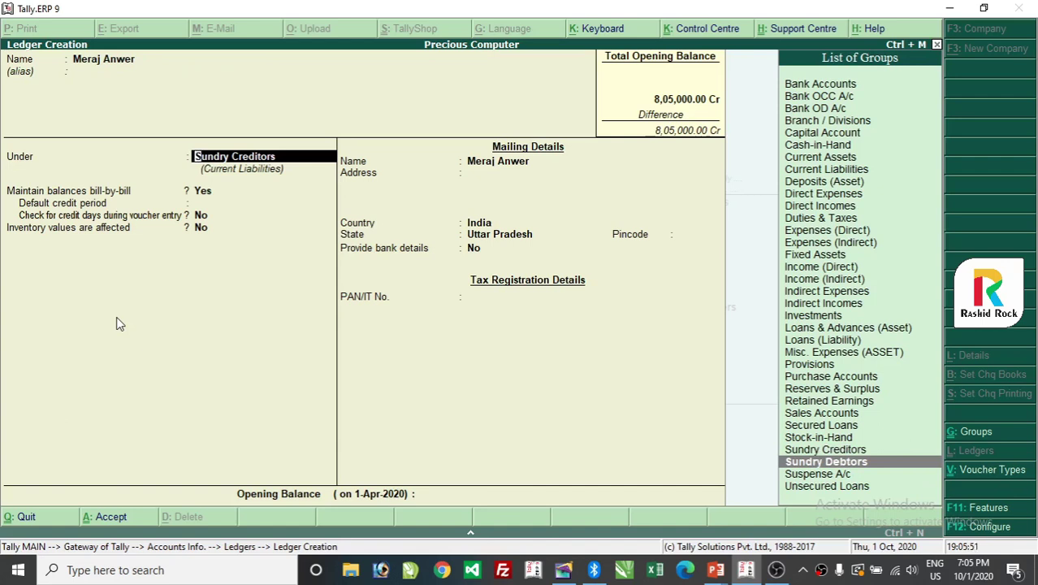
{"action": "key", "text": "Up"}
{"action": "key", "text": "Down"}
{"action": "key", "text": "Up"}
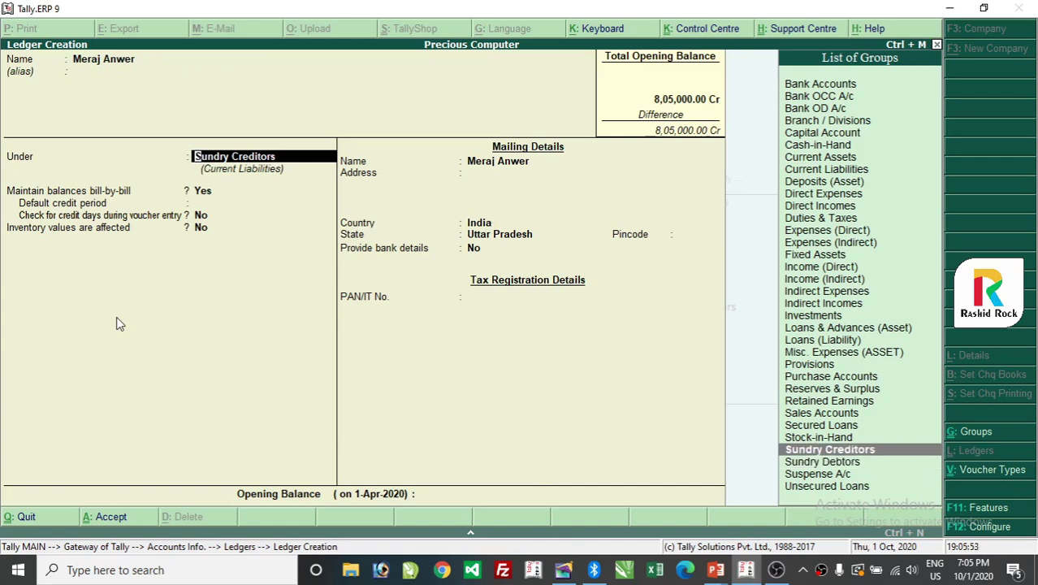
{"action": "key", "text": "Down"}
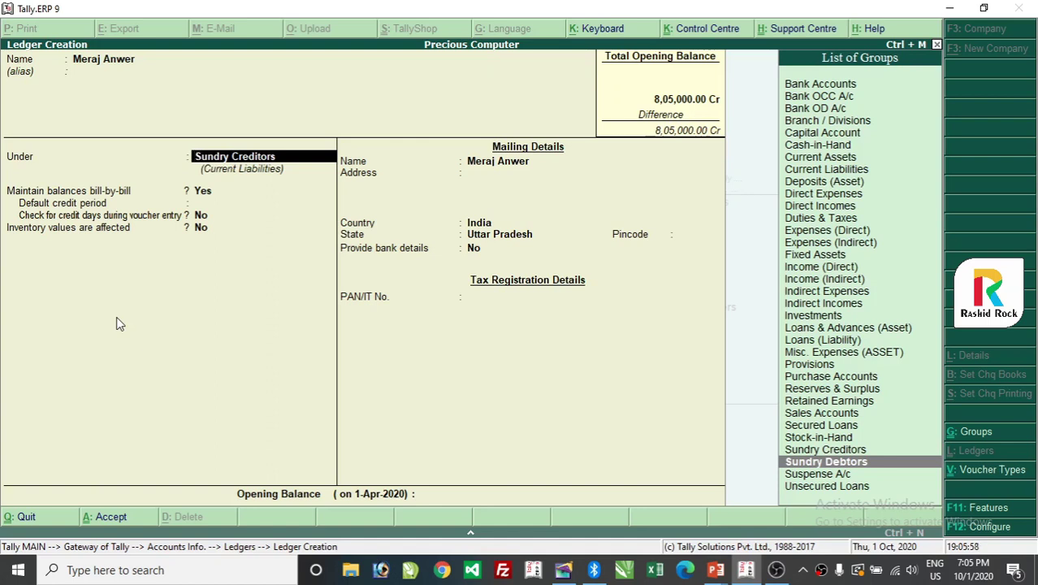
{"action": "key", "text": "Return"}
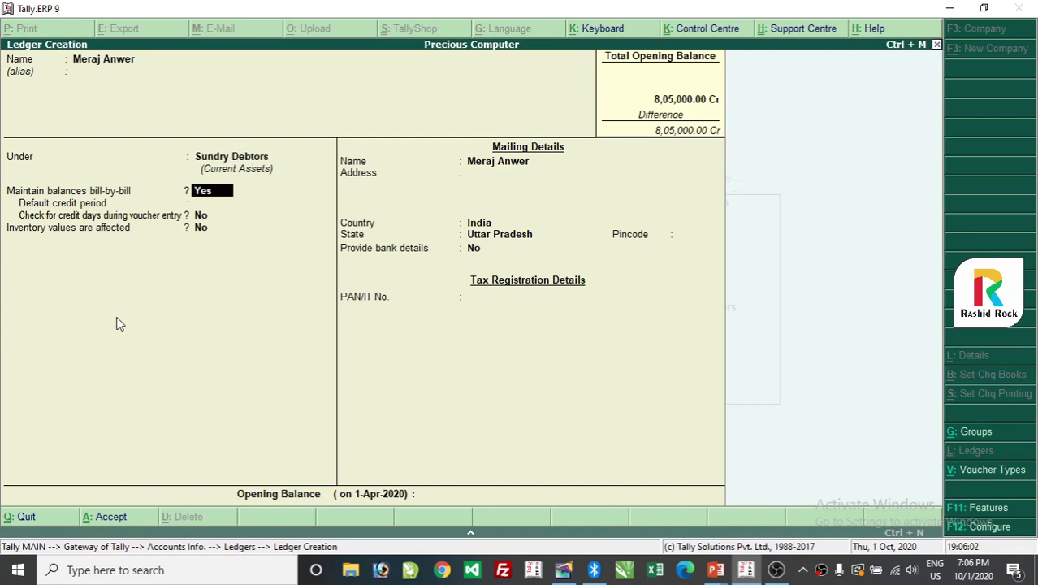
{"action": "key", "text": "Return"}
{"action": "key", "text": "Return"}
{"action": "key", "text": "Return"}
{"action": "key", "text": "Return"}
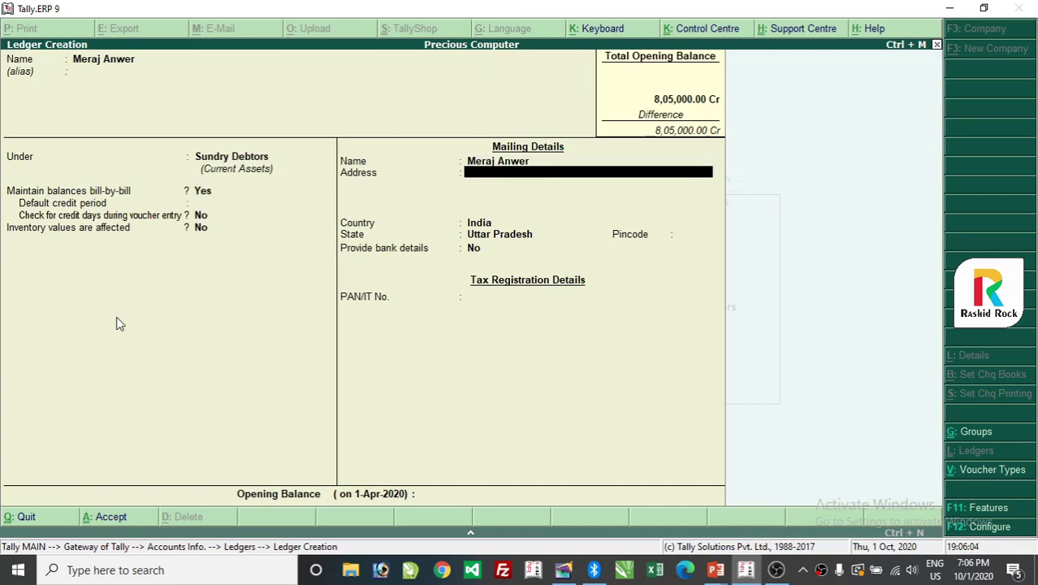
Enter the debtor's mailing address, leave the opening balance blank, and save the ledger.
{"action": "type", "text": "Baheri bBallia"}
{"action": "key", "text": "Return"}
{"action": "key", "text": "Return"}
{"action": "key", "text": "Return"}
{"action": "key", "text": "Return"}
{"action": "key", "text": "Return"}
{"action": "key", "text": "Return"}
{"action": "key", "text": "Return"}
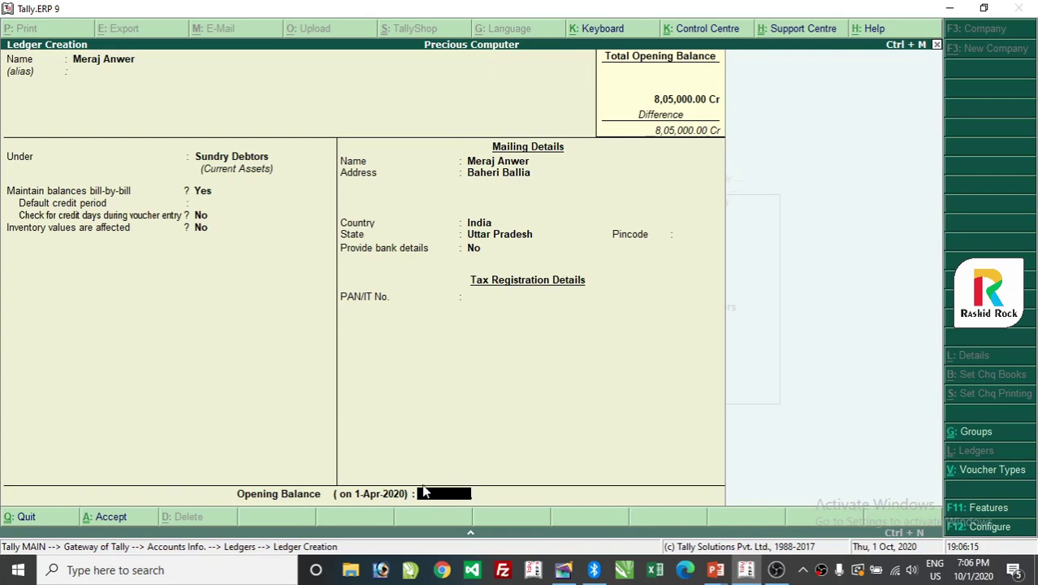
{"action": "type", "text": "2000"}
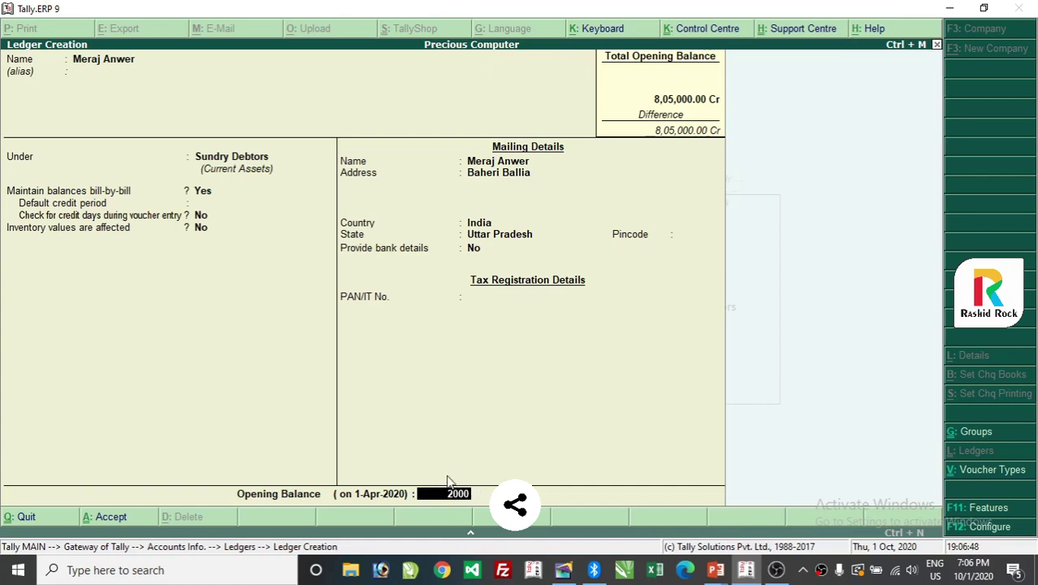
{"action": "key", "text": "BackSpace"}
{"action": "key", "text": "BackSpace"}
{"action": "key", "text": "BackSpace"}
{"action": "key", "text": "BackSpace"}
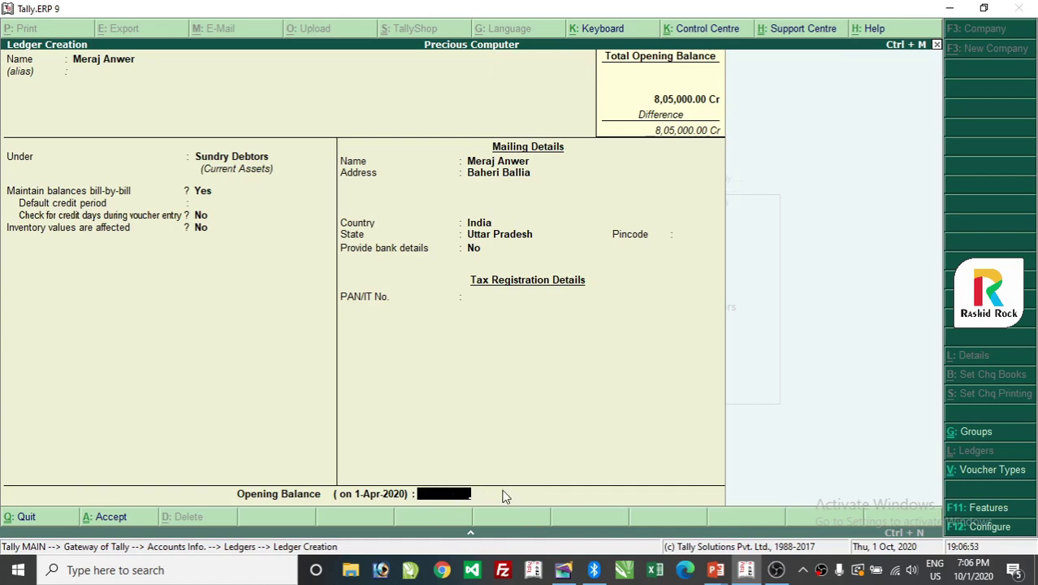
{"action": "key", "text": "Return"}
{"action": "key", "text": "Return"}
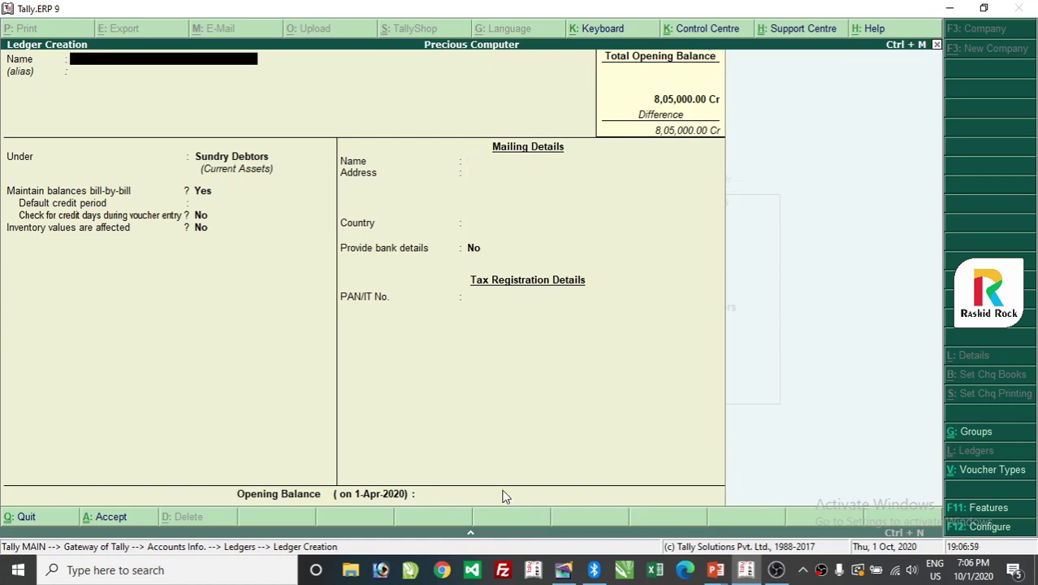
Name the new ledger 'Sbi Bank A/c' and enter its bank account number as the alias.
{"action": "type", "text": "Bank"}
{"action": "key", "text": "Home"}
{"action": "type", "text": "Sbi"}
{"action": "key", "text": "End"}
{"action": "type", "text": "A/c"}
{"action": "key", "text": "Return"}
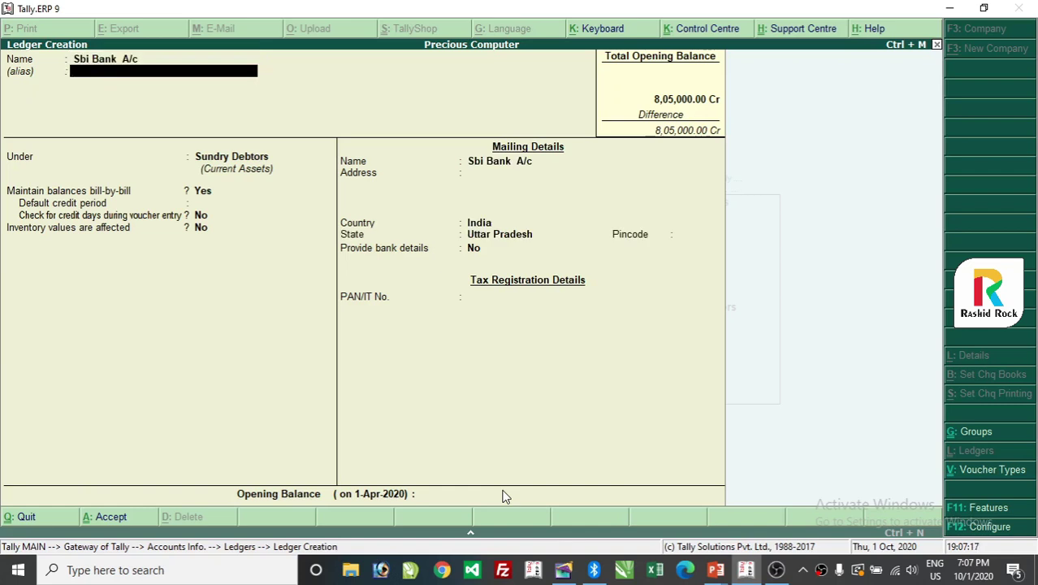
{"action": "type", "text": "Xxxxxxx"}
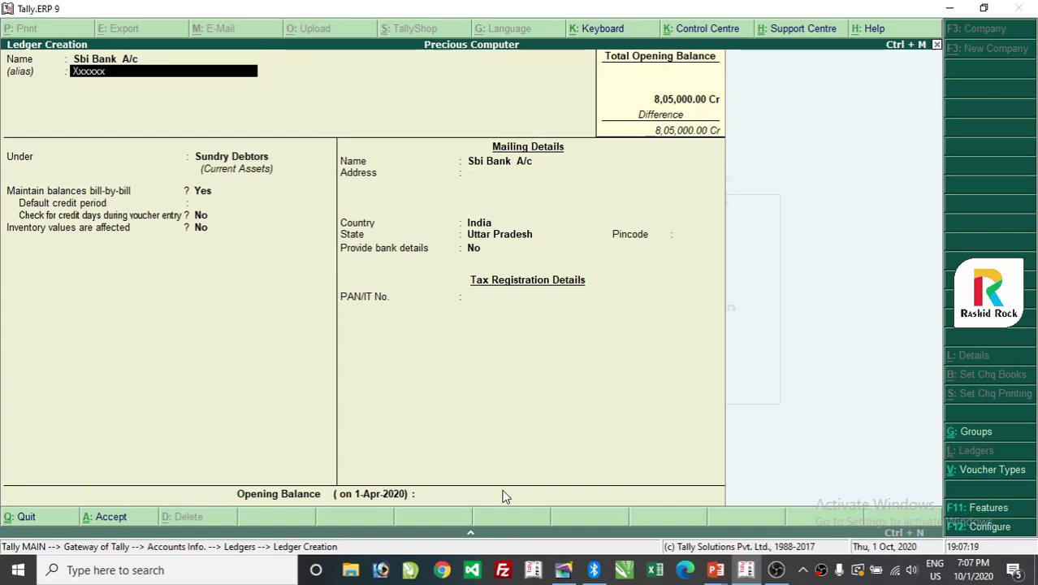
{"action": "type", "text": "xxx235"}
{"action": "key", "text": "Return"}
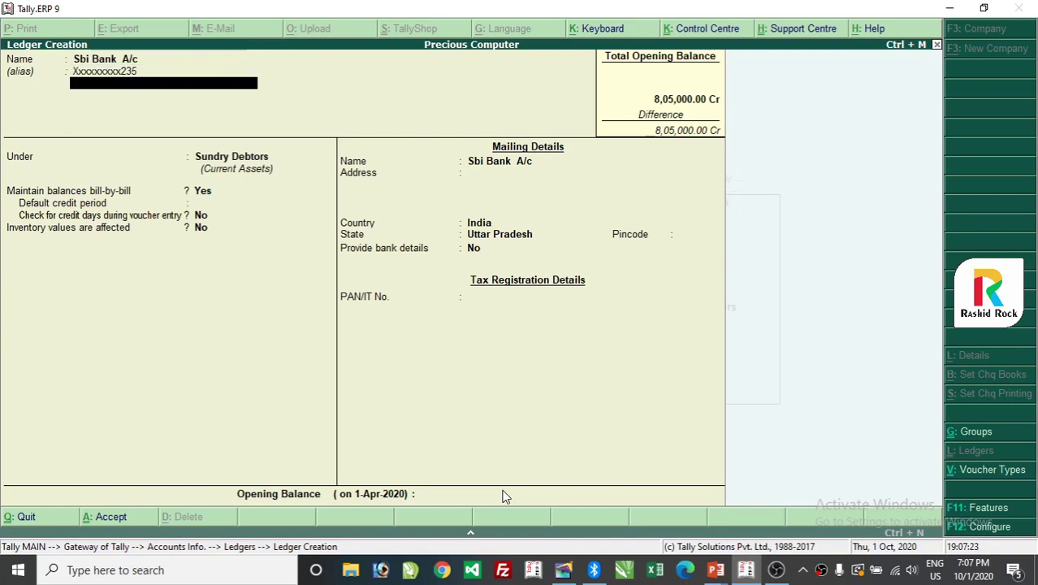
{"action": "key", "text": "Return"}
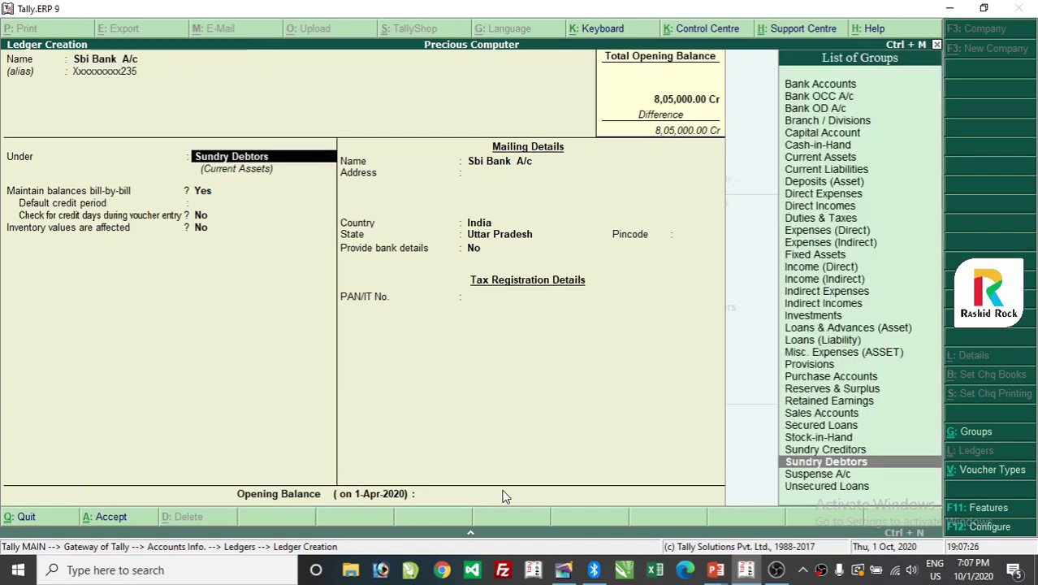
Assign the Sbi Bank A/c ledger to the Bank Accounts group.
{"action": "type", "text": "Bank"}
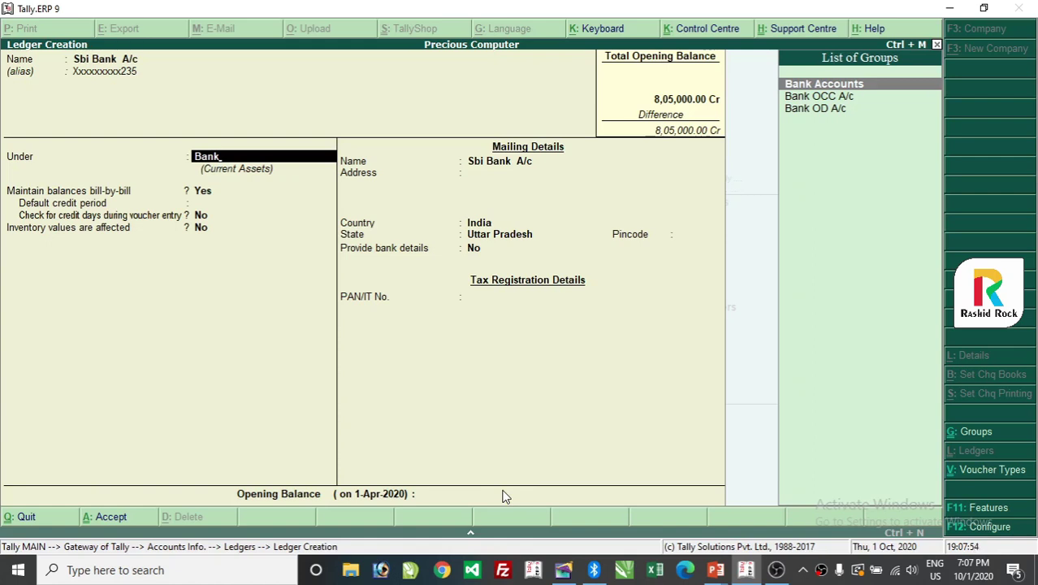
{"action": "key", "text": "Return"}
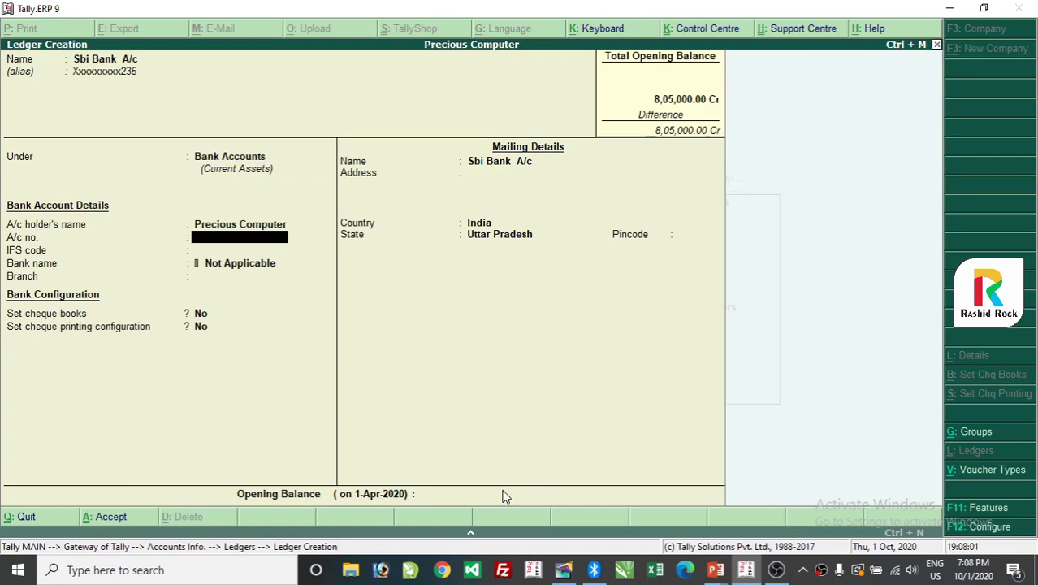
Enter the bank account number, leaving IFS code, branch and cheque book options at their defaults.
{"action": "type", "text": "xxxxxxxx235"}
{"action": "key", "text": "Return"}
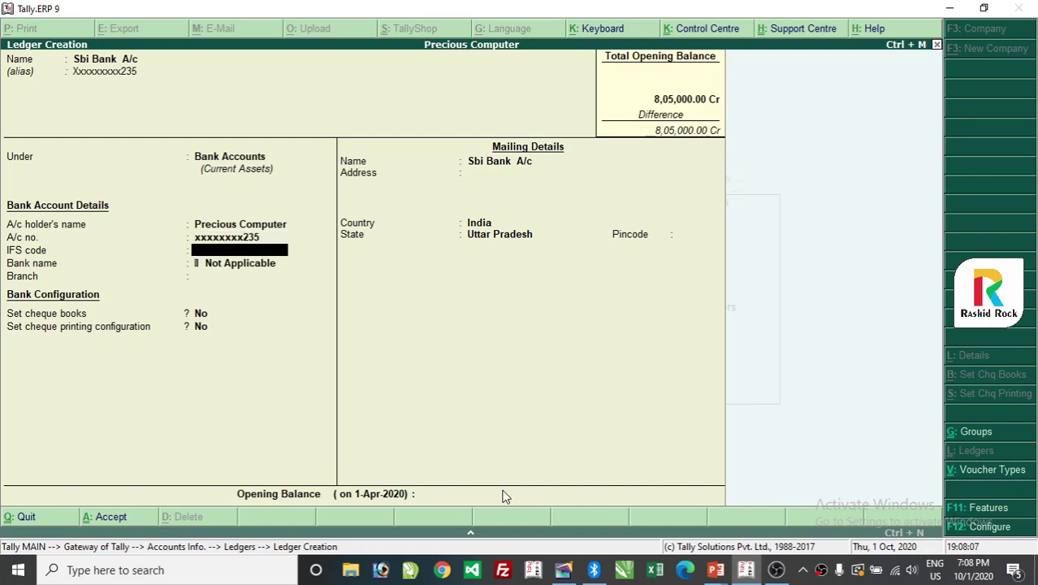
{"action": "key", "text": "Return"}
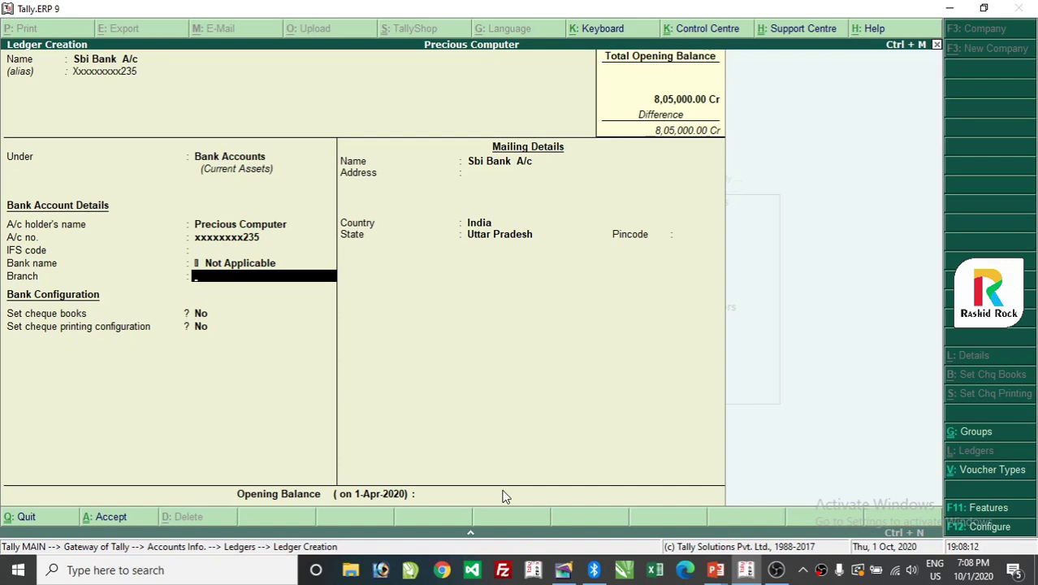
{"action": "key", "text": "Return"}
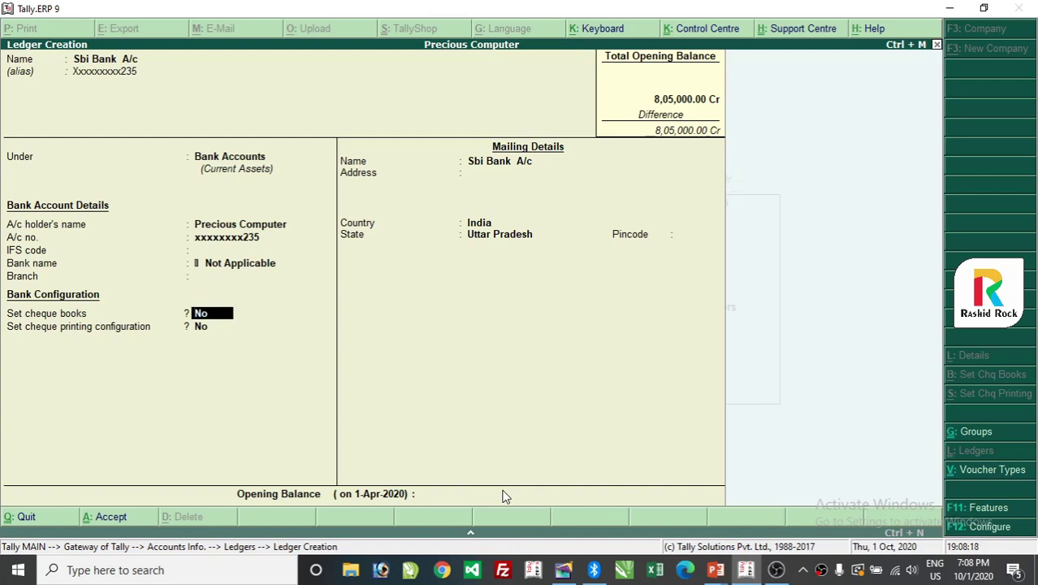
{"action": "key", "text": "Return"}
{"action": "key", "text": "Return"}
Fill in the bank's two-line mailing address, including a mobile number.
{"action": "key", "text": "Return"}
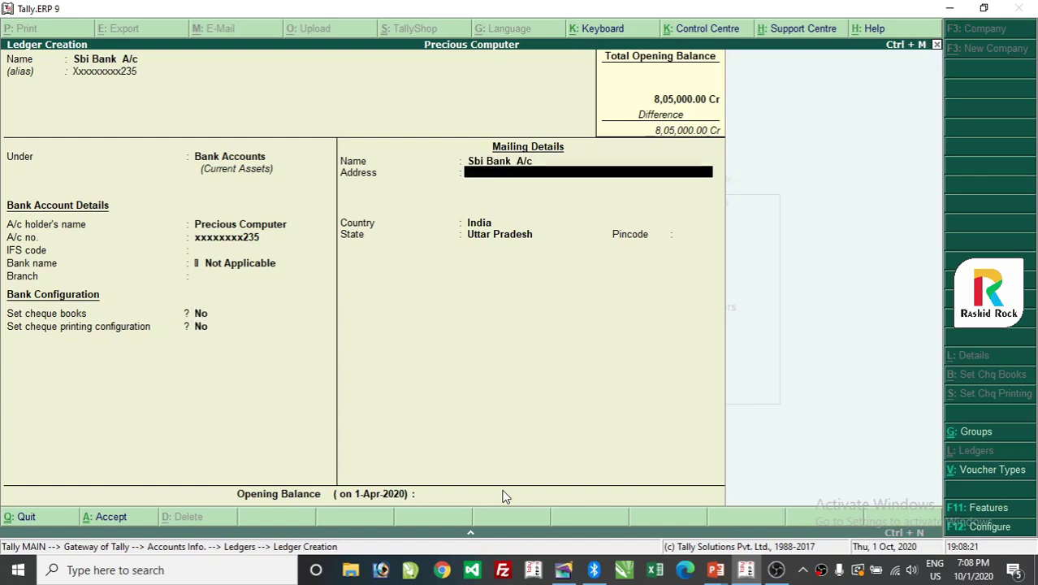
{"action": "type", "text": "Middia Ballia"}
{"action": "key", "text": "Return"}
{"action": "type", "text": "Mo"}
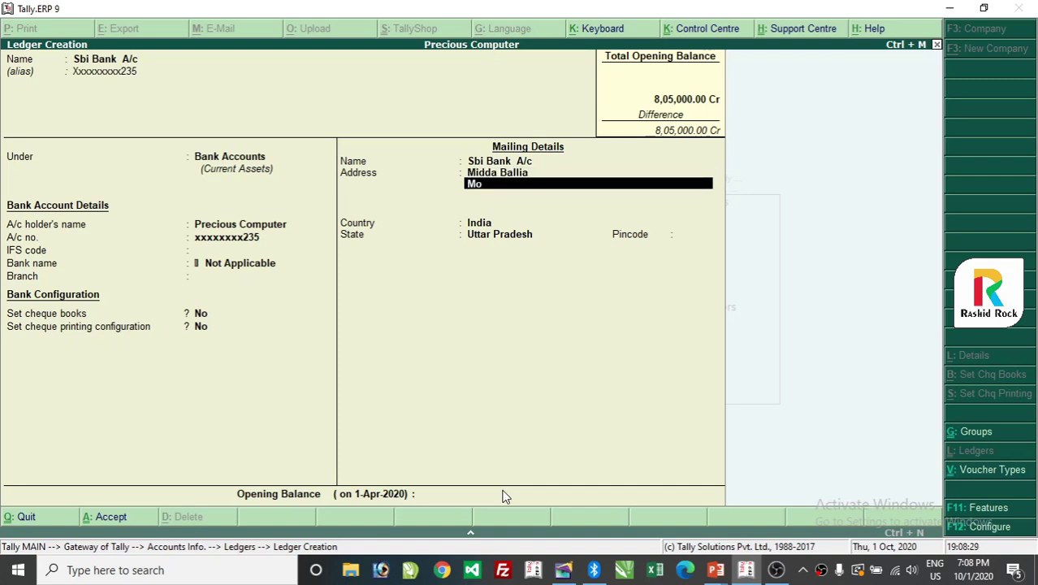
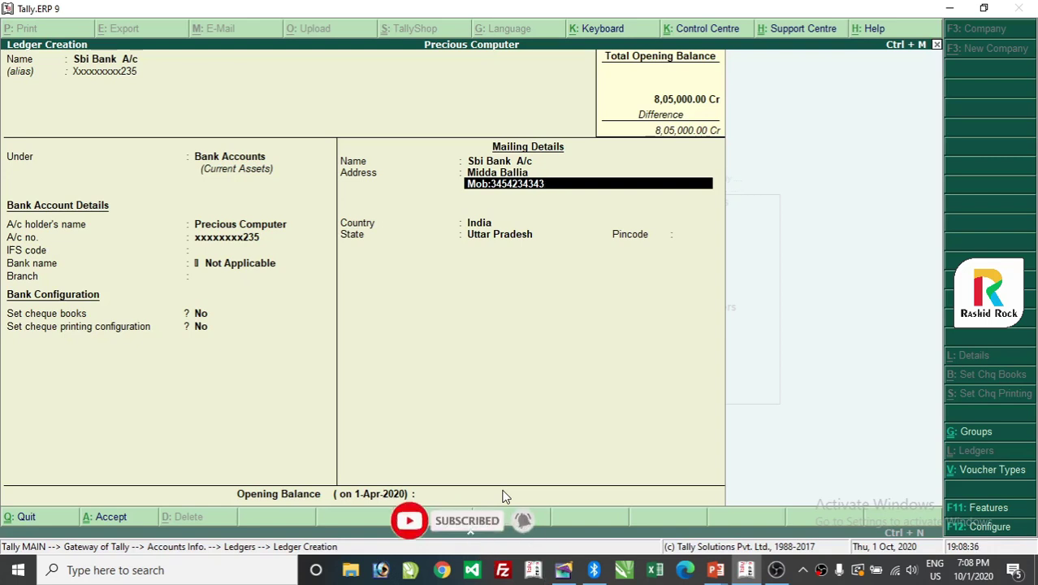
{"action": "key", "text": "Return"}
{"action": "key", "text": "Return"}
{"action": "key", "text": "Return"}
{"action": "key", "text": "Return"}
{"action": "key", "text": "Return"}
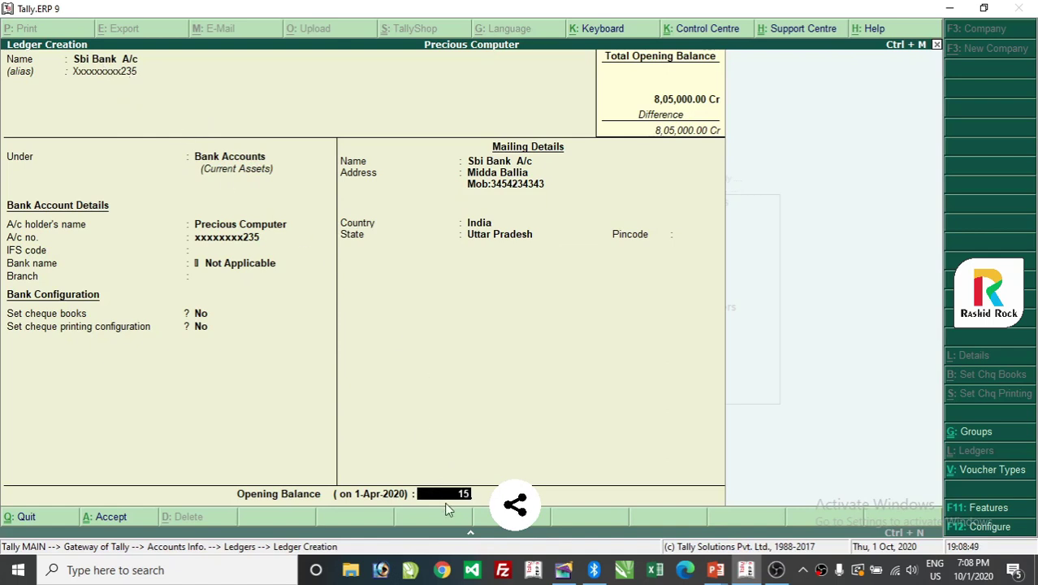
Give Sbi Bank A/c an opening balance of 1,54,250.00 Dr and save the ledger.
{"action": "type", "text": "4250"}
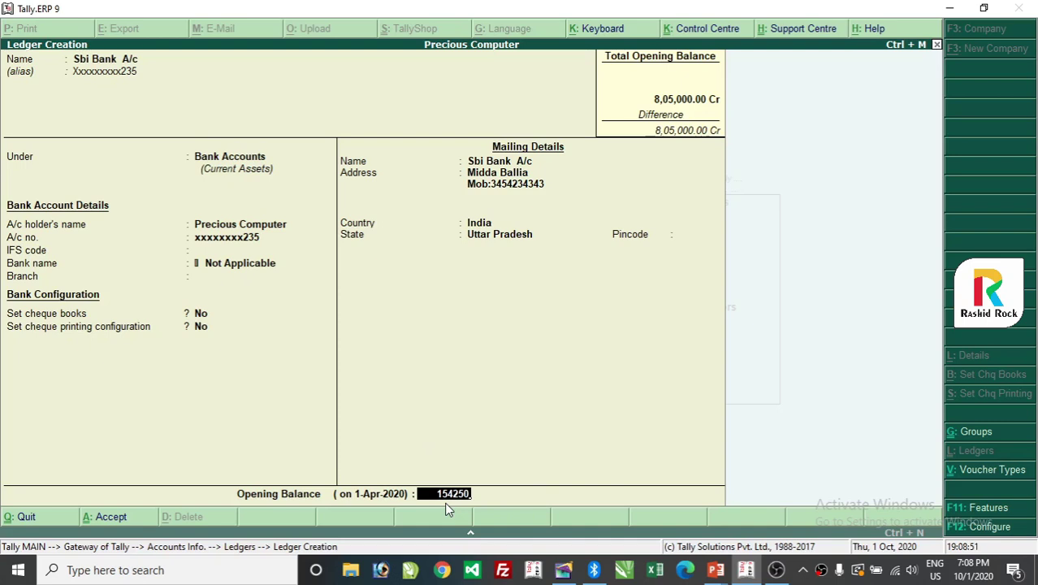
{"action": "key", "text": "Return"}
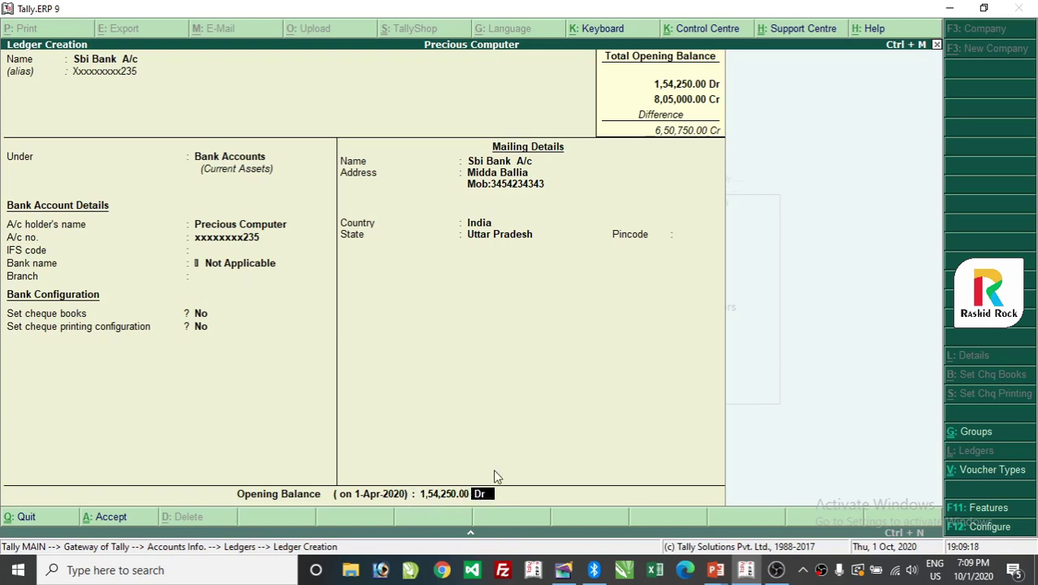
{"action": "key", "text": "Return"}
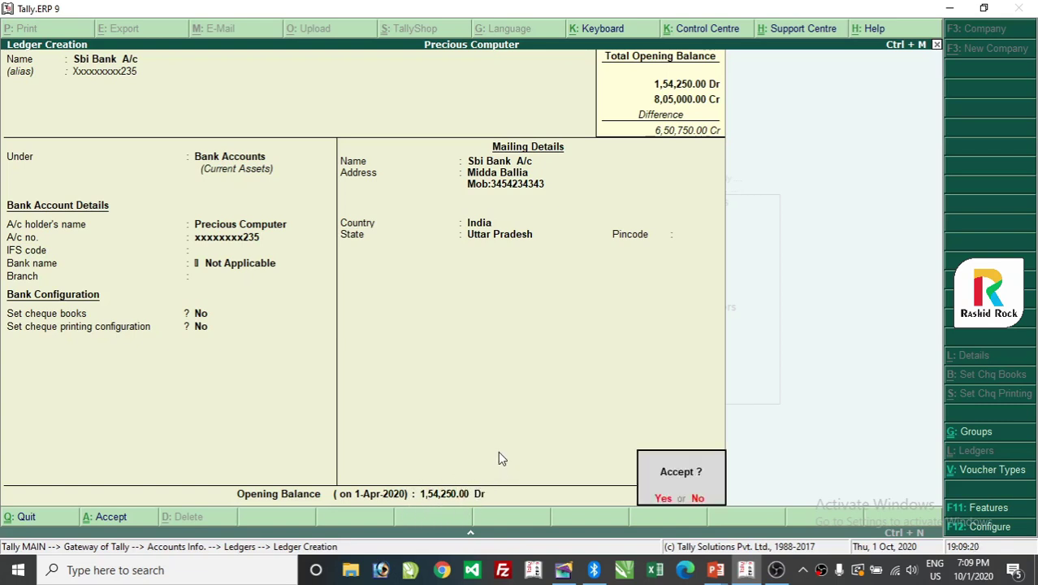
{"action": "key", "text": "Return"}
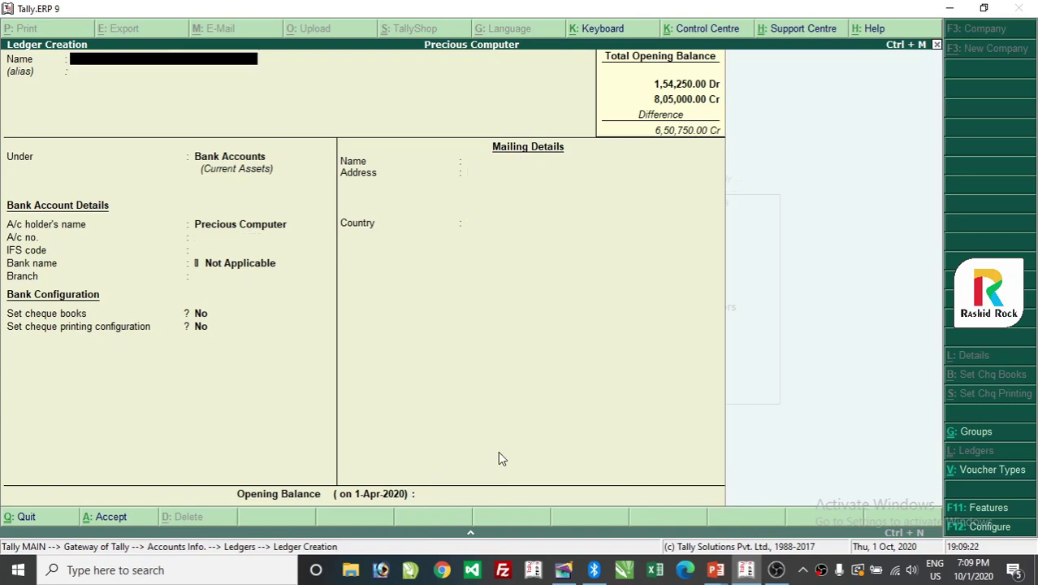